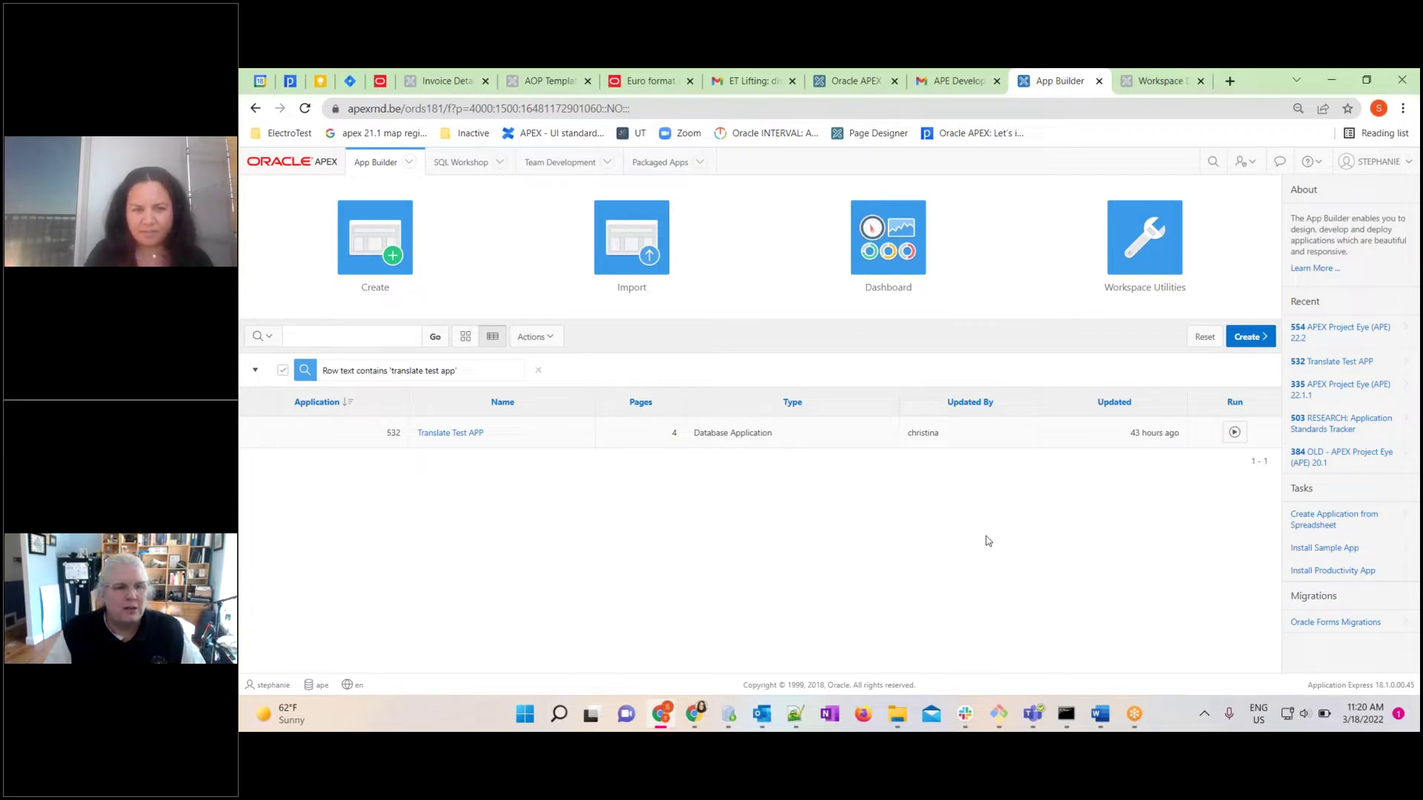
# Open the application language mappings in the translation settings of application 532, Translate Test APP
pyautogui.click(472, 434)
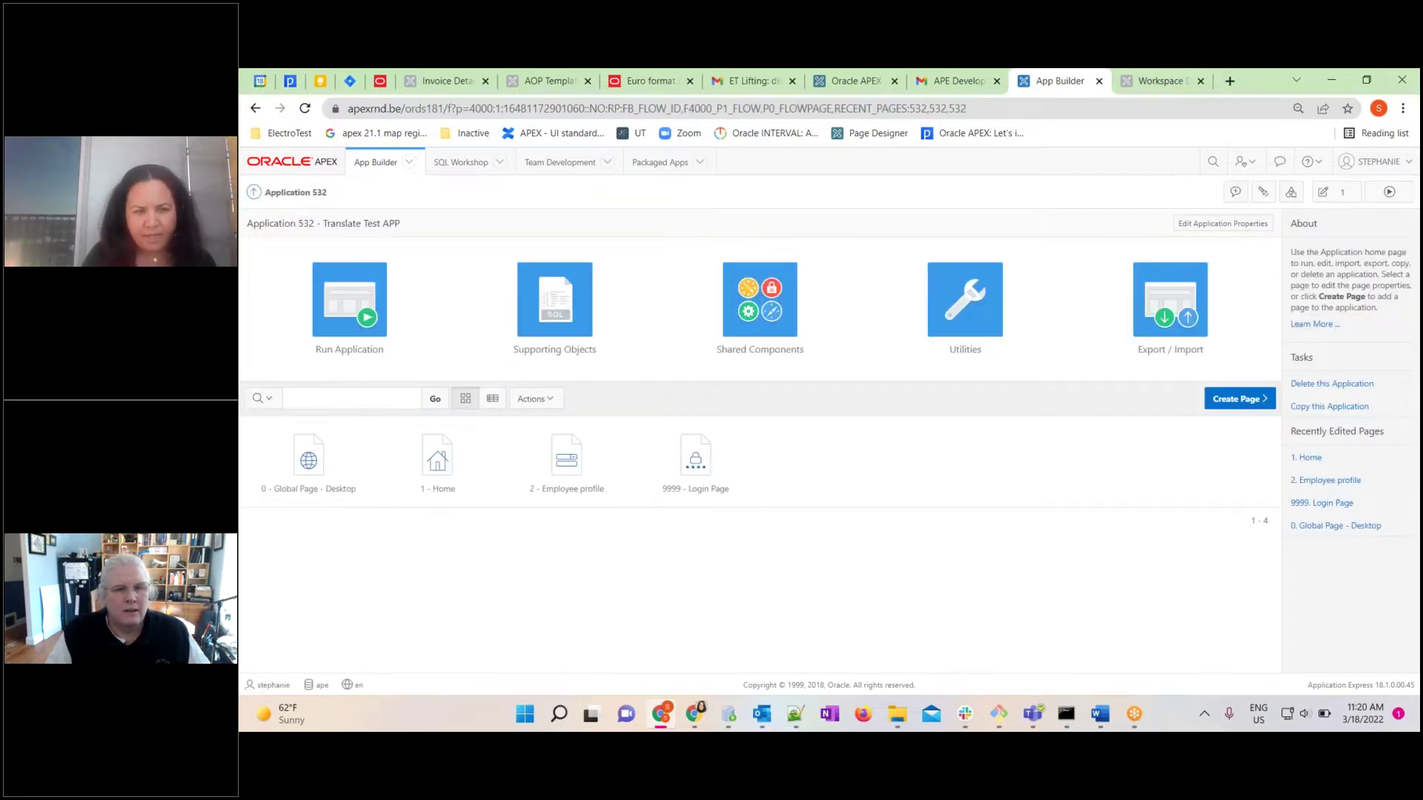
pyautogui.click(748, 331)
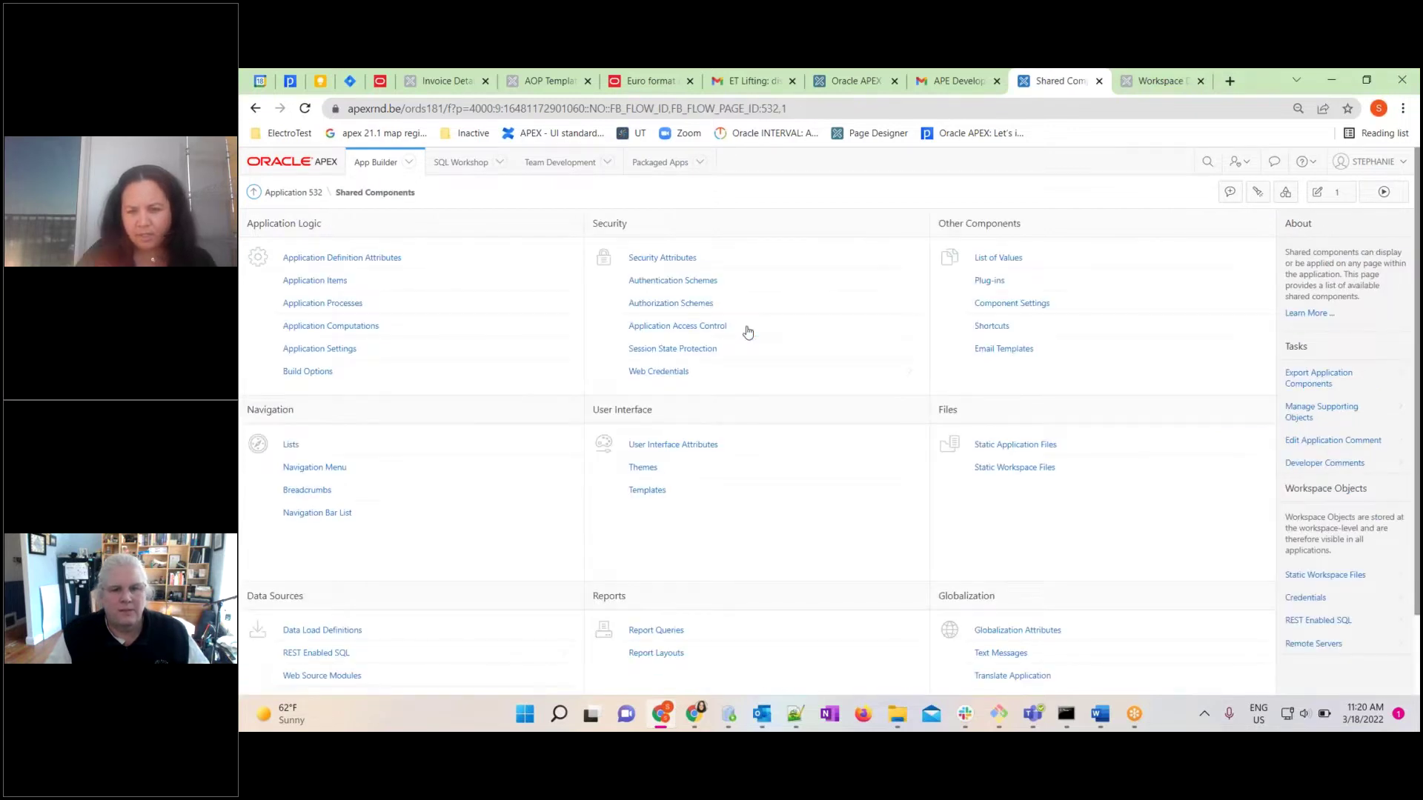
pyautogui.scroll(-2, 748, 331)
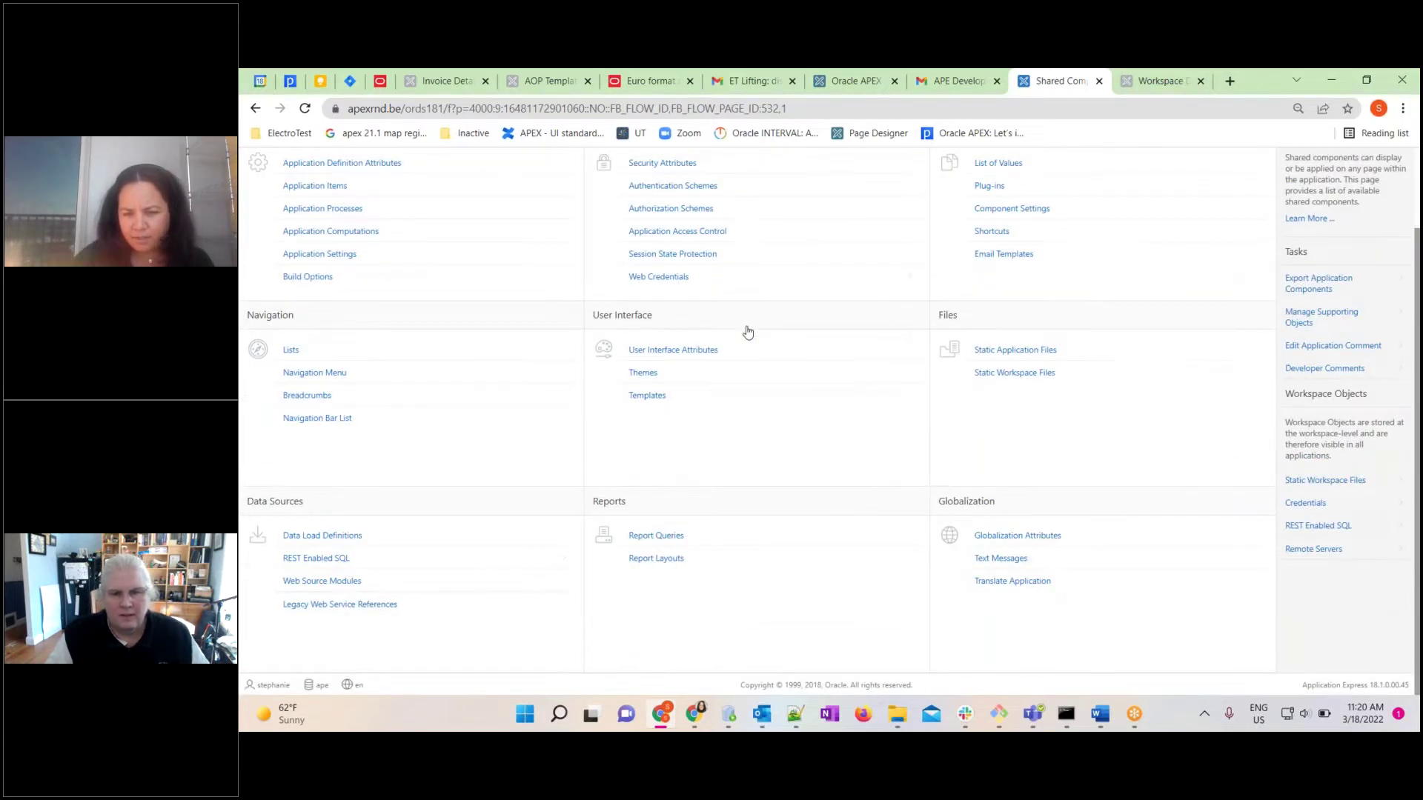
pyautogui.click(1006, 592)
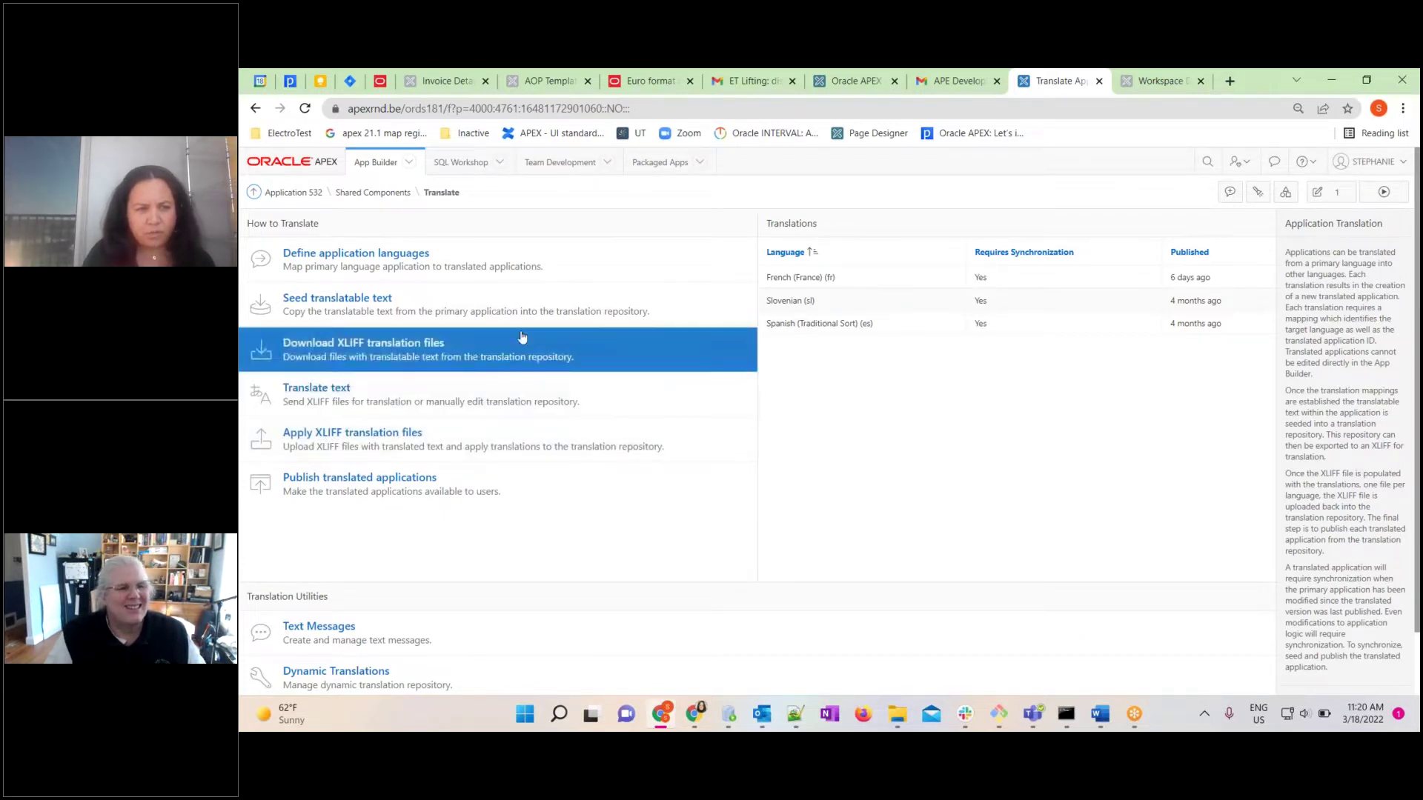
pyautogui.click(454, 279)
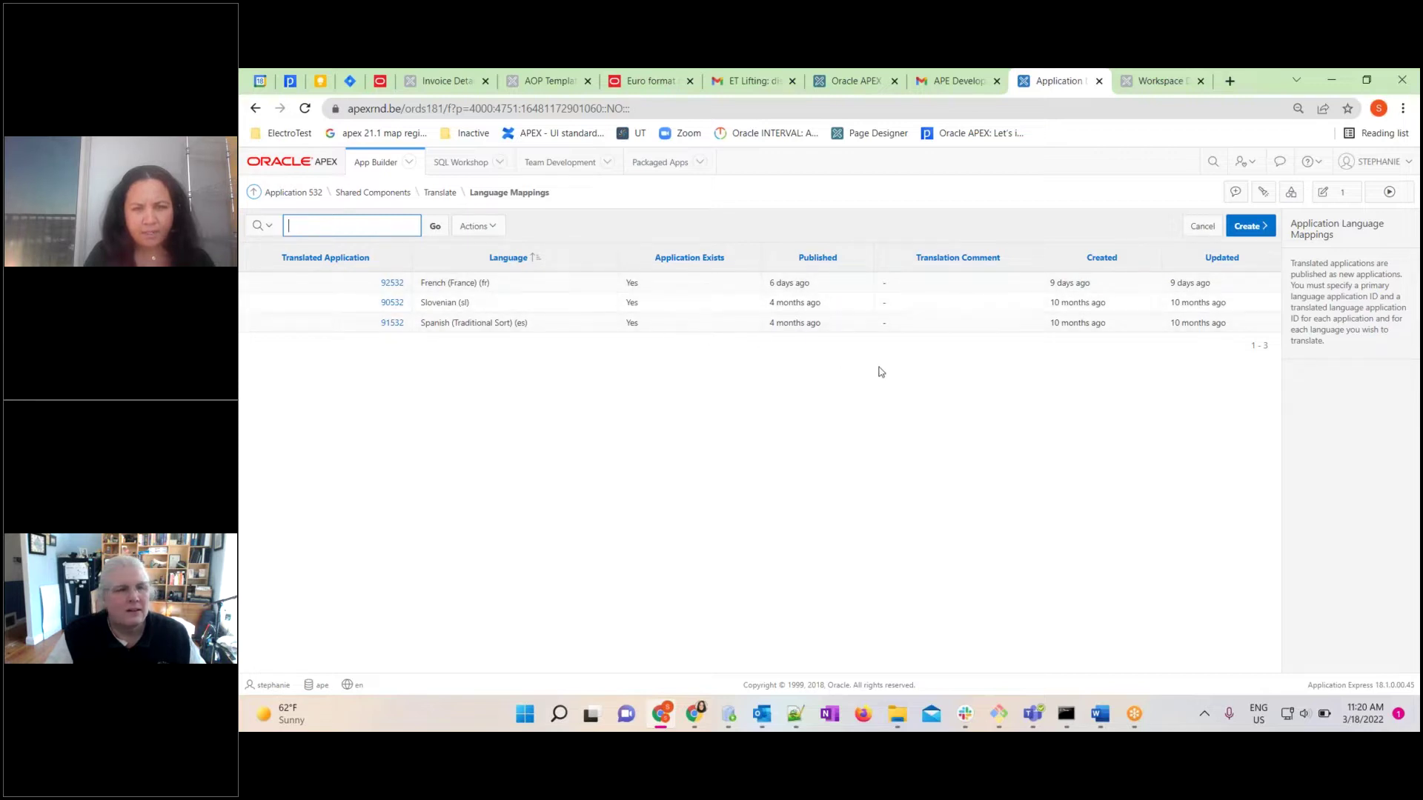
# Create a language mapping for Italian (Italy) (it) with translation application ID 94532
pyautogui.click(1249, 226)
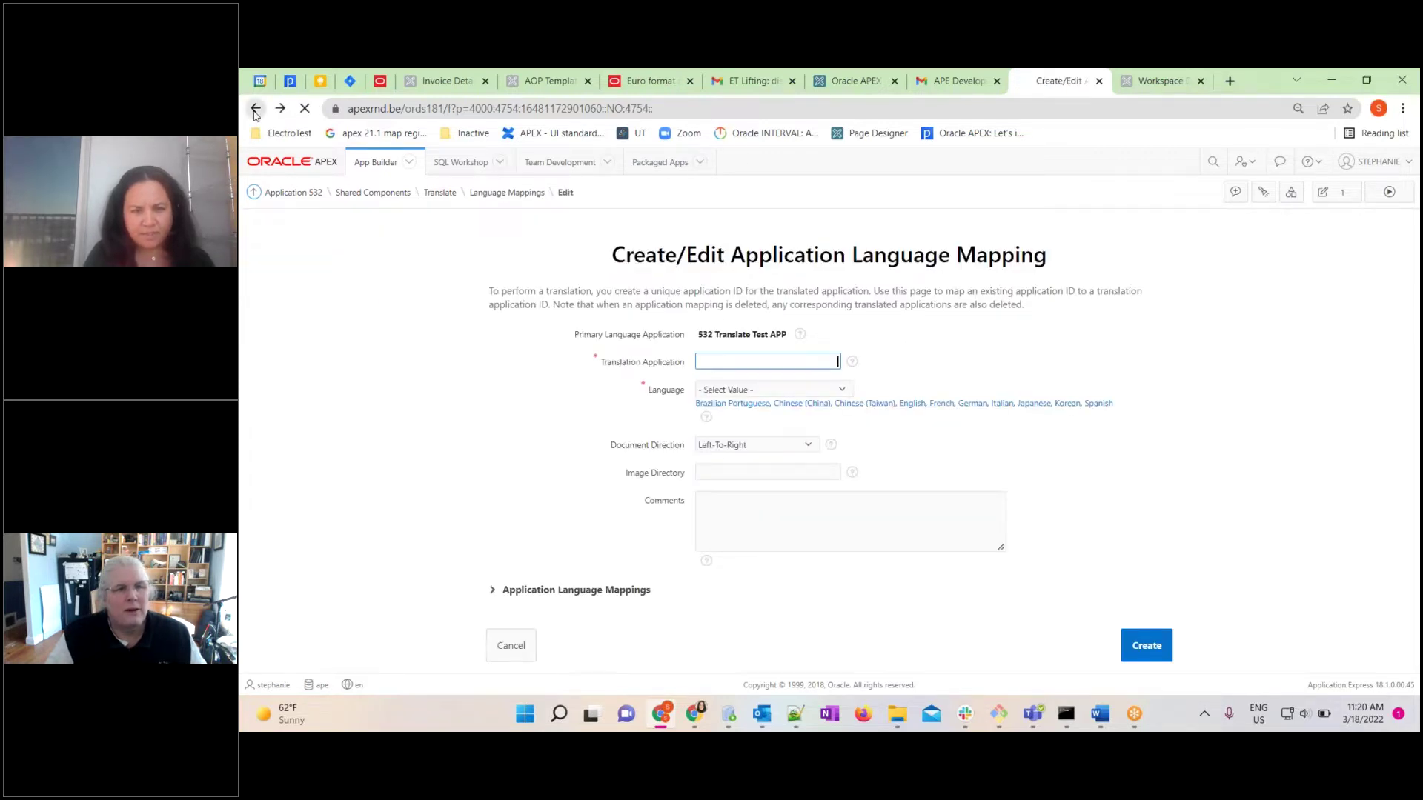
pyautogui.click(255, 109)
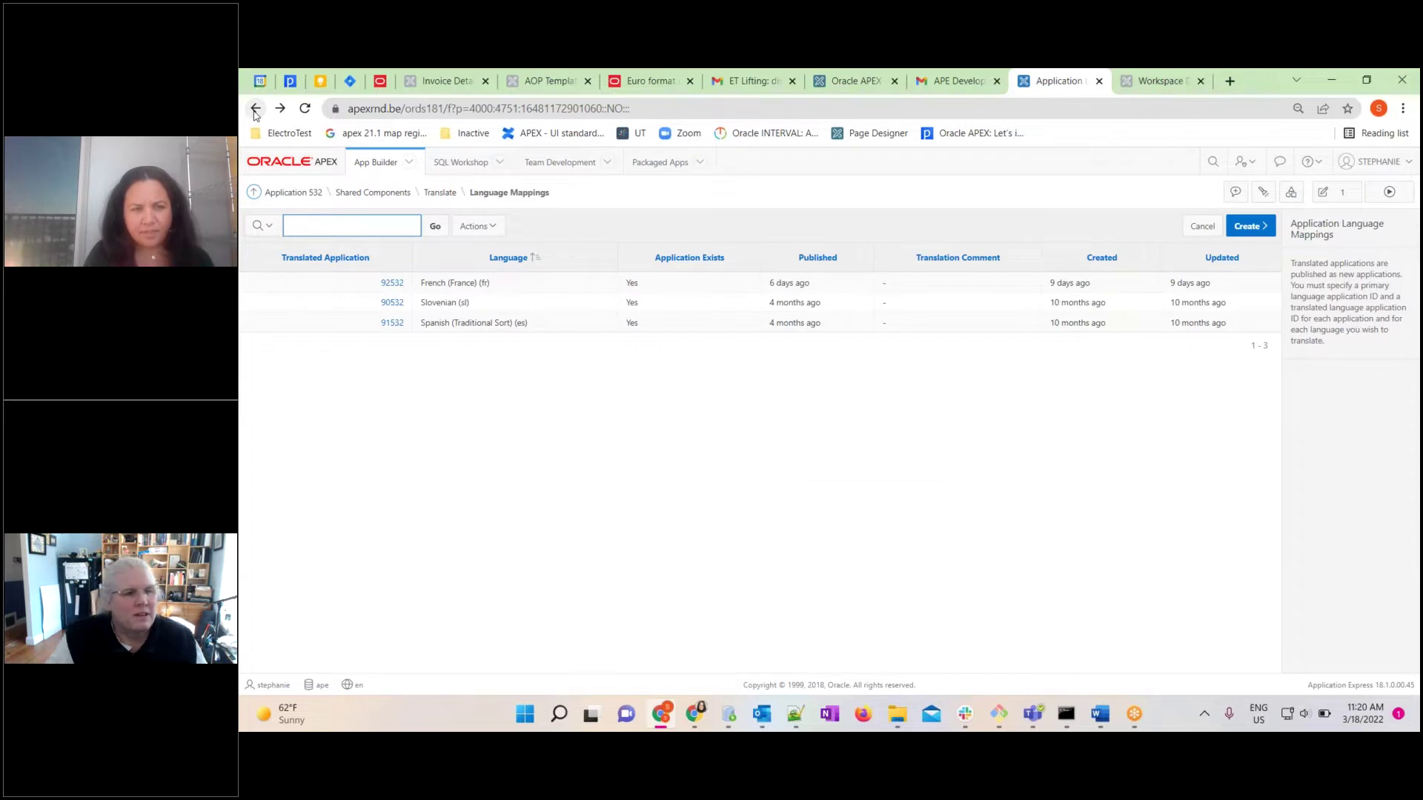
pyautogui.click(1248, 226)
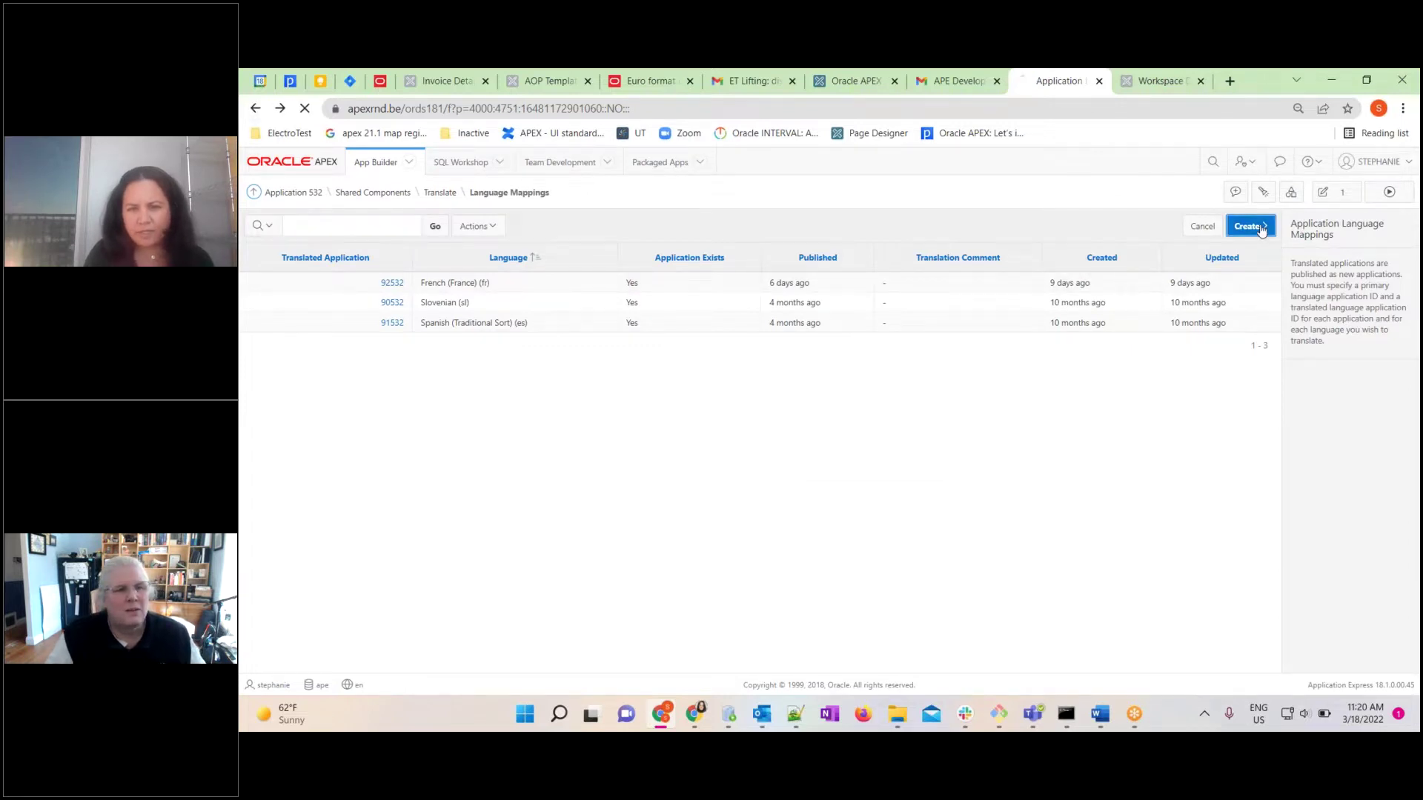
pyautogui.write('94532')
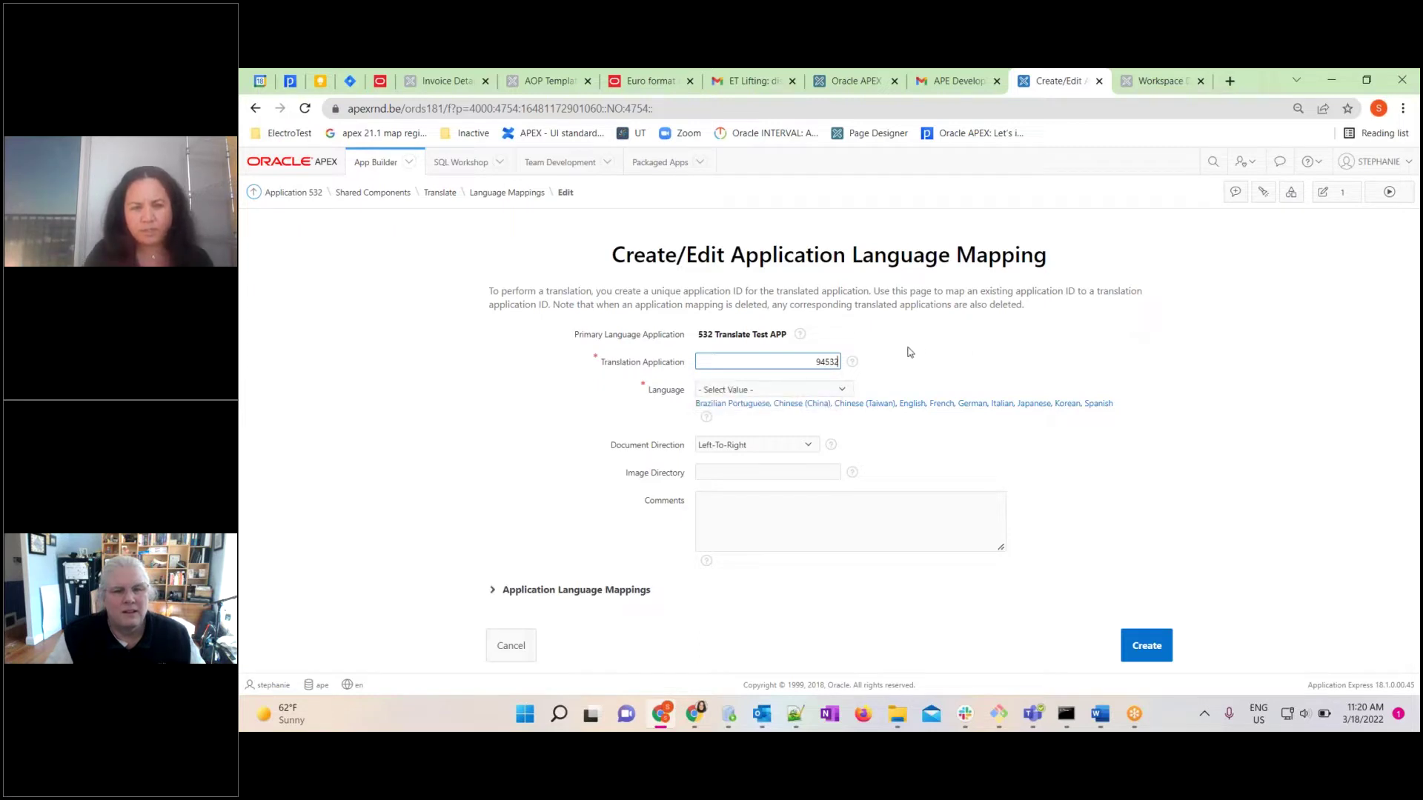
pyautogui.click(821, 395)
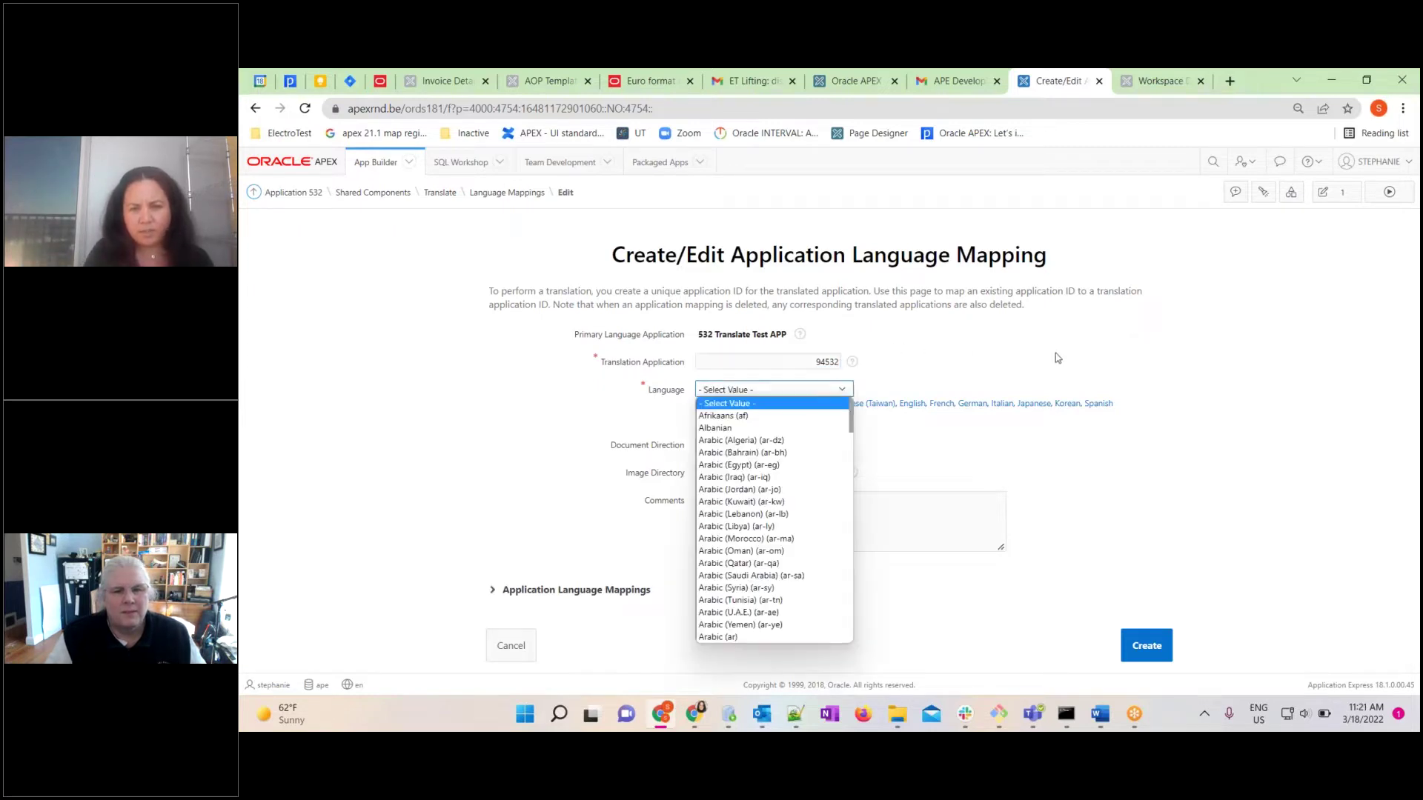
pyautogui.click(1002, 403)
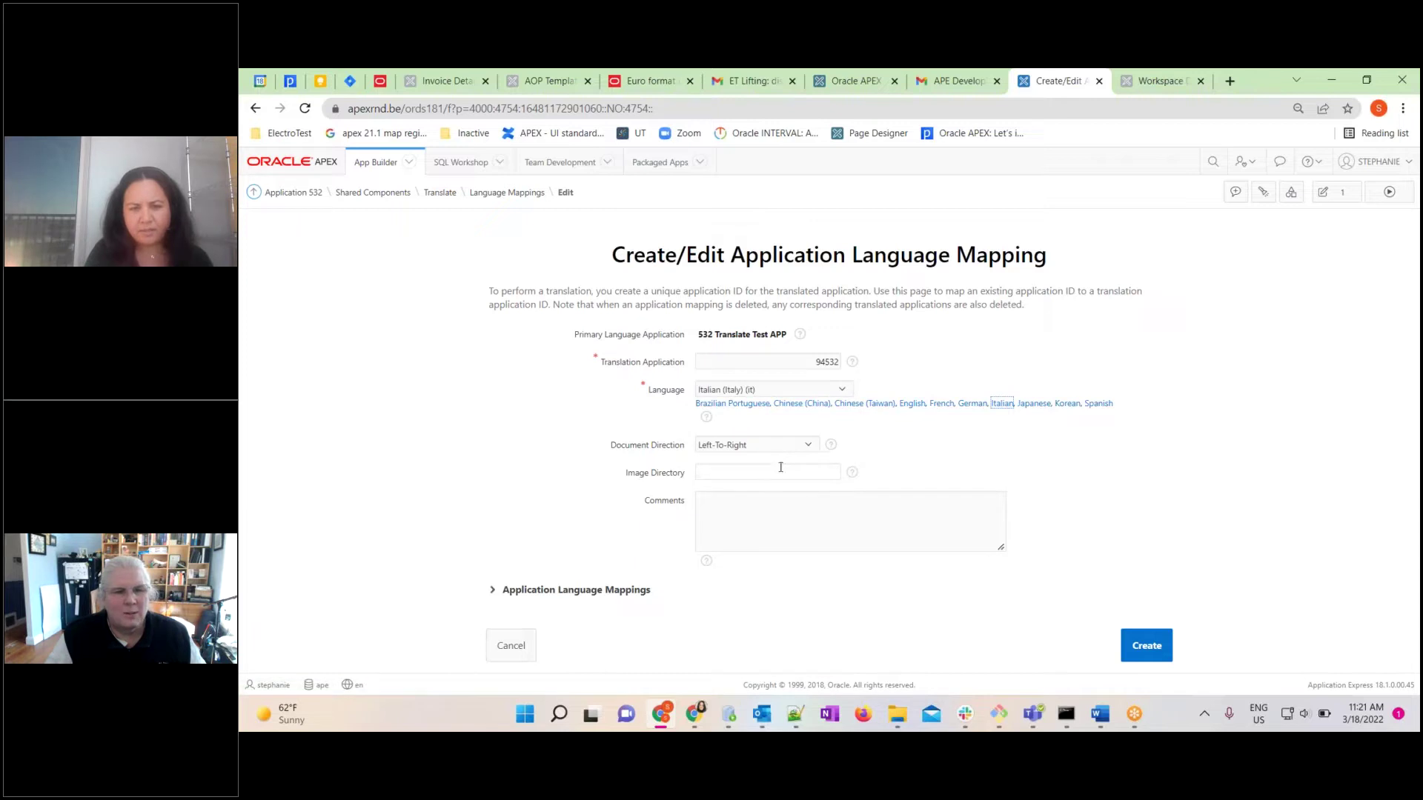
pyautogui.click(1139, 646)
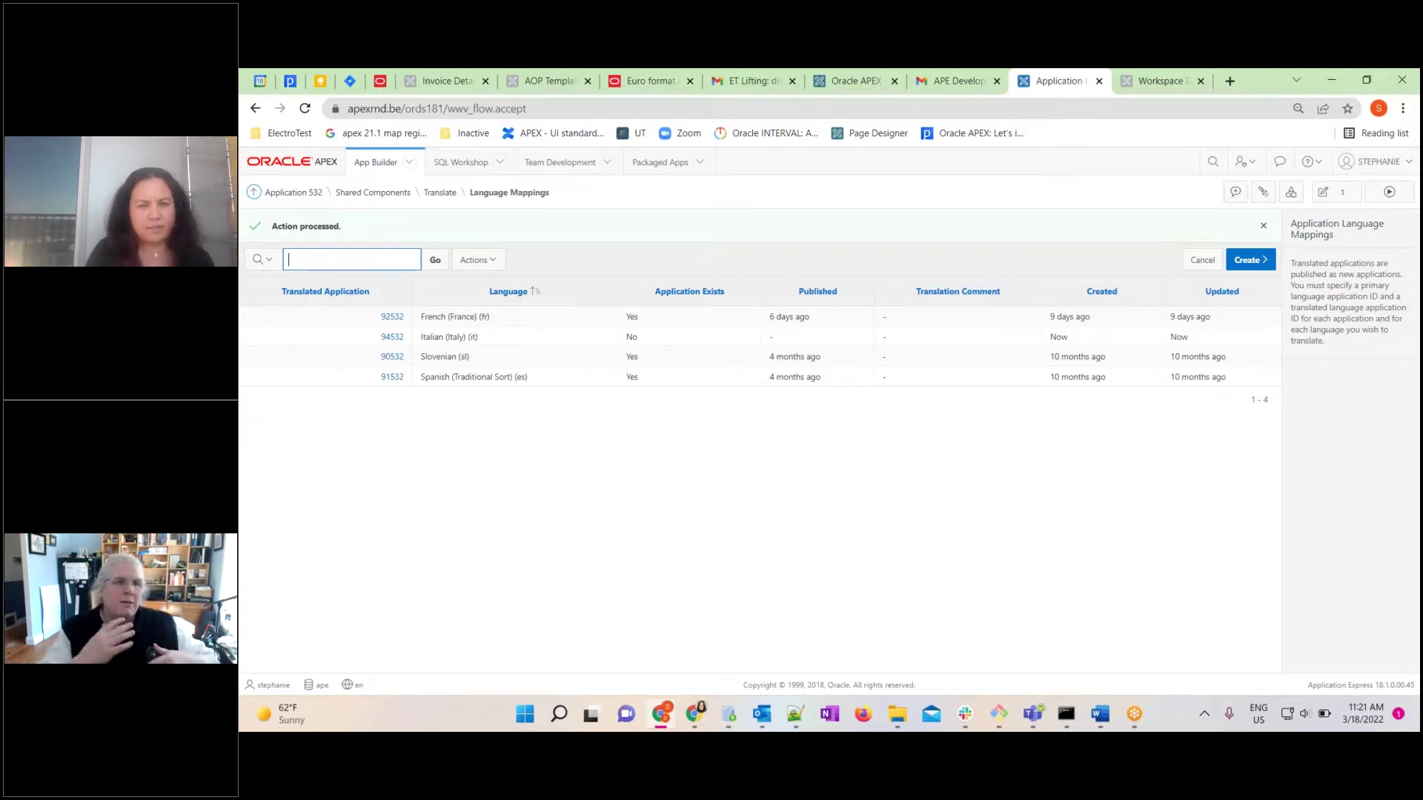
# Seed the translatable text for the Italian translated application 94532
pyautogui.click(449, 197)
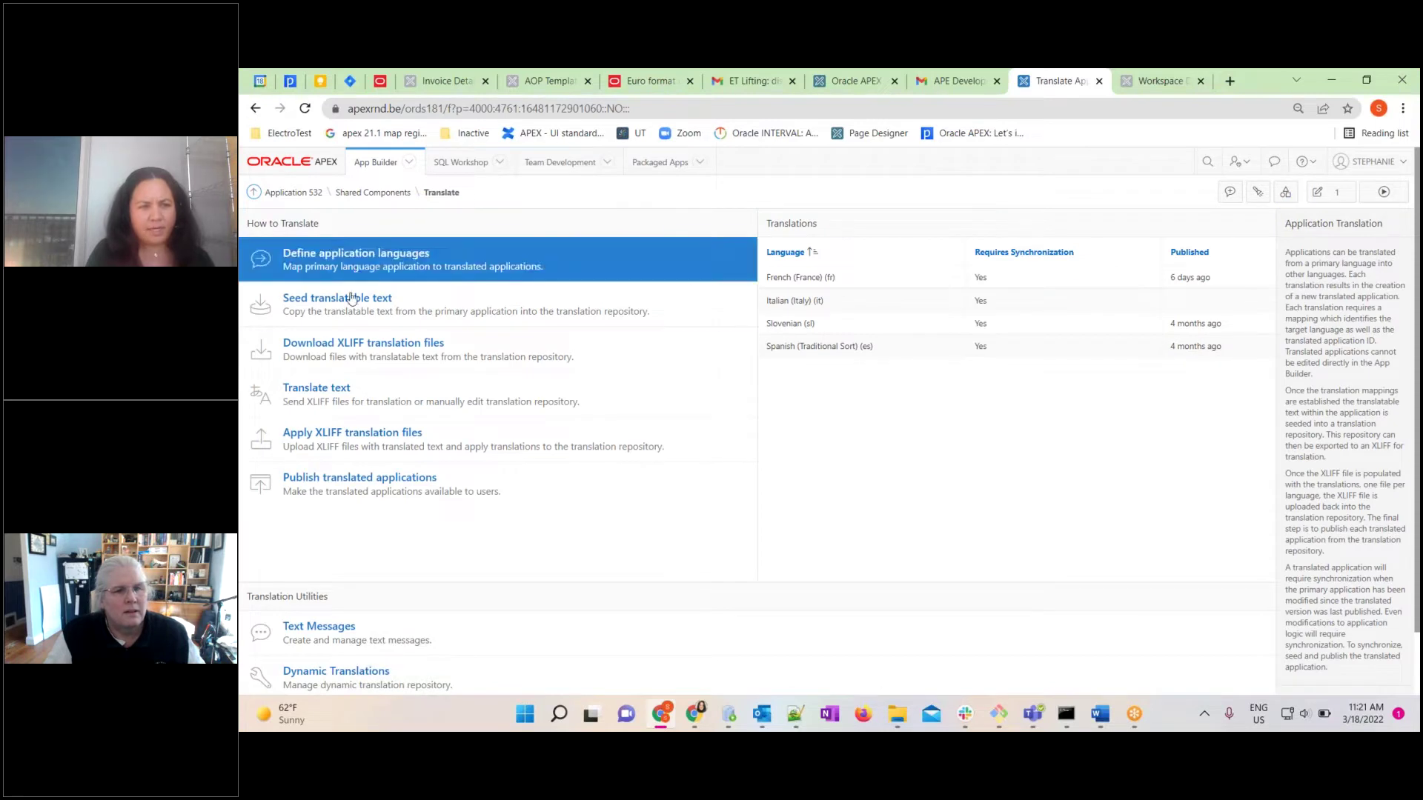
pyautogui.click(355, 305)
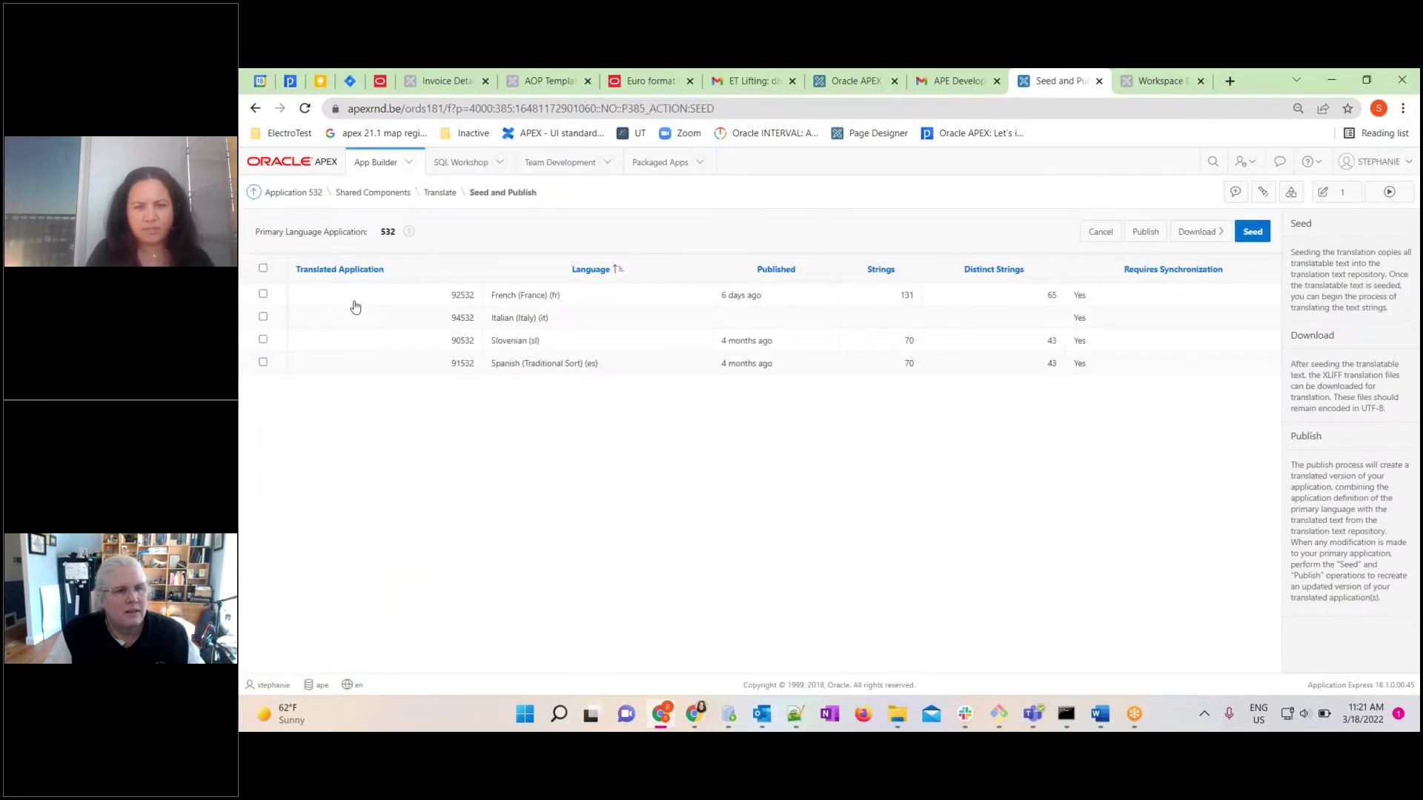
pyautogui.click(263, 317)
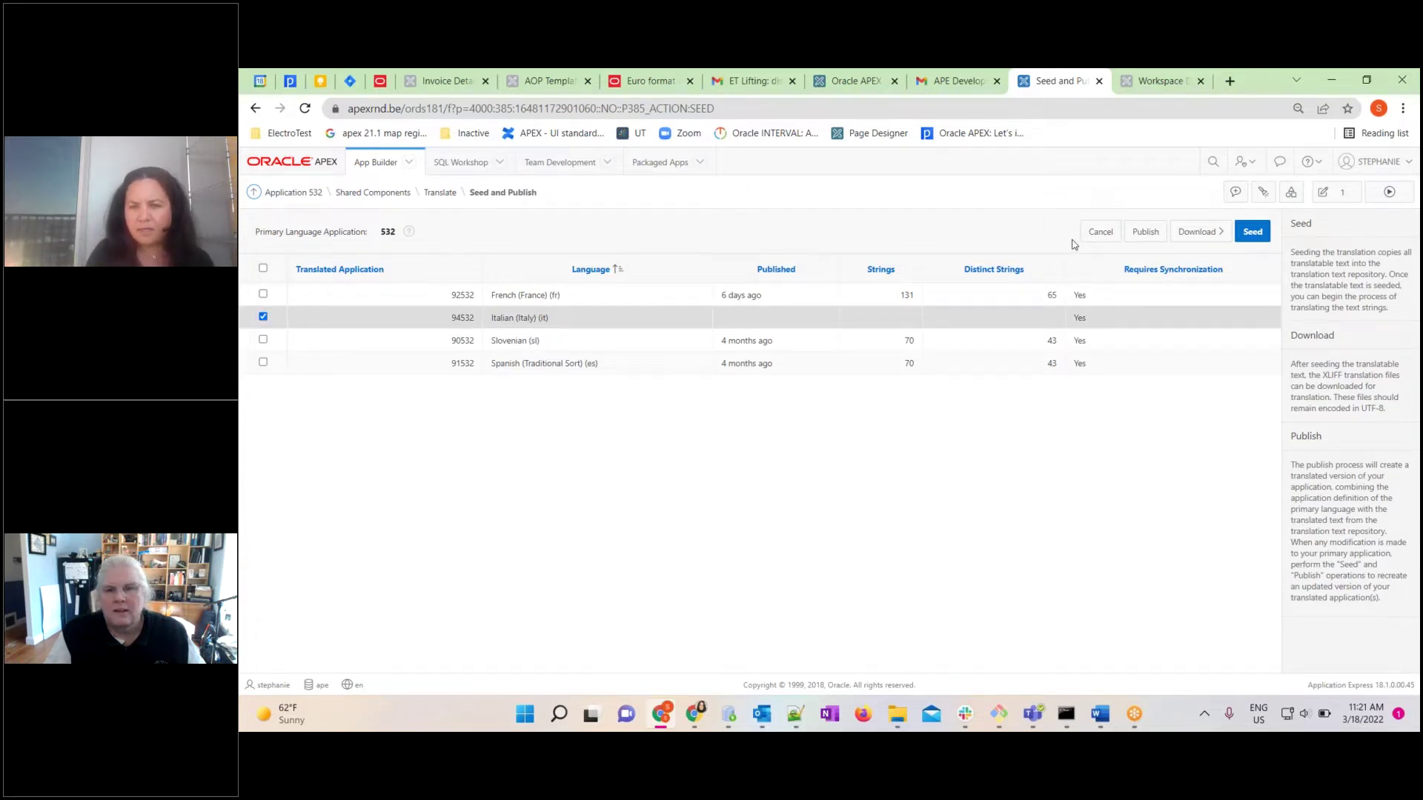
pyautogui.click(1254, 236)
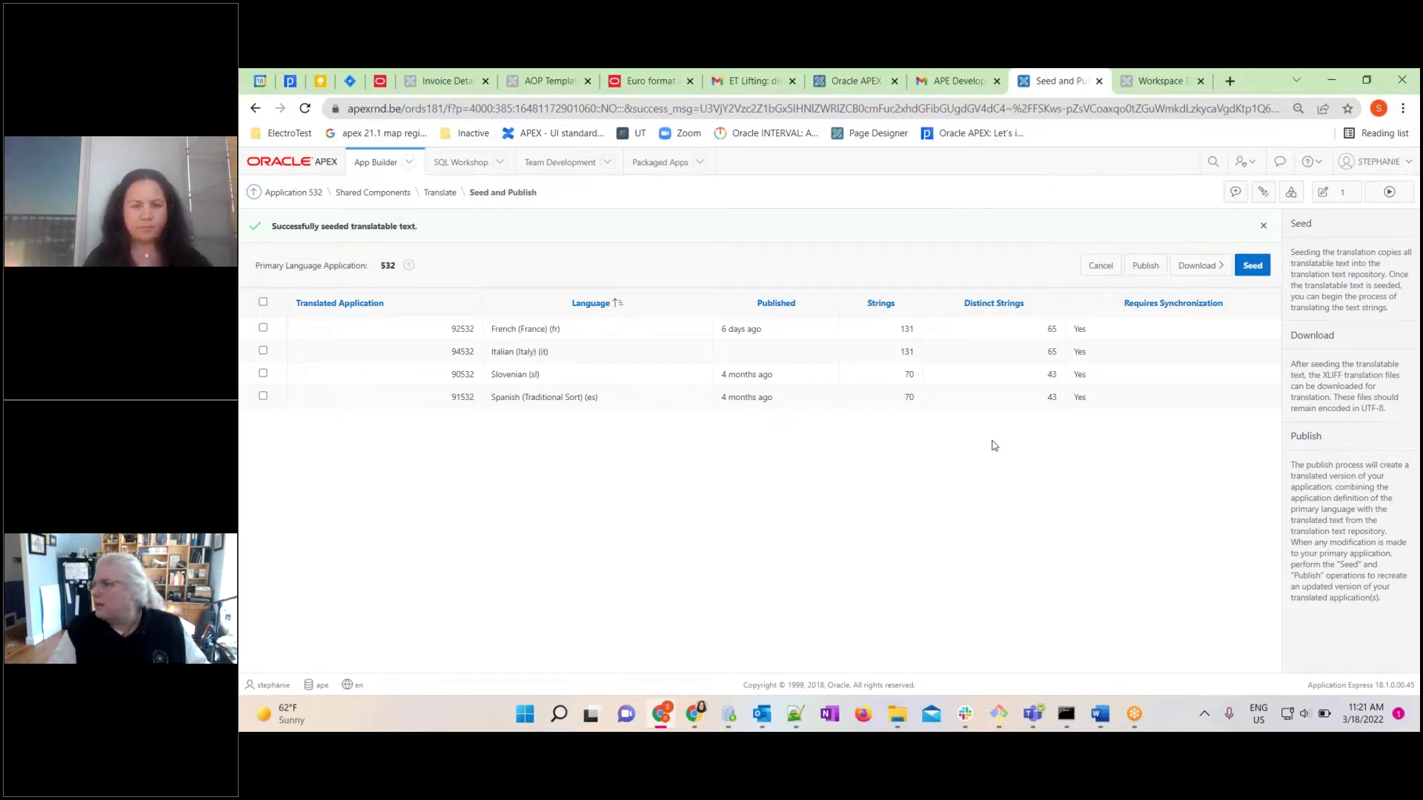
# Switch to APEX Project Eye, open the translation manager for Translate Test APP and limit the messages to Italian
pyautogui.click(1173, 88)
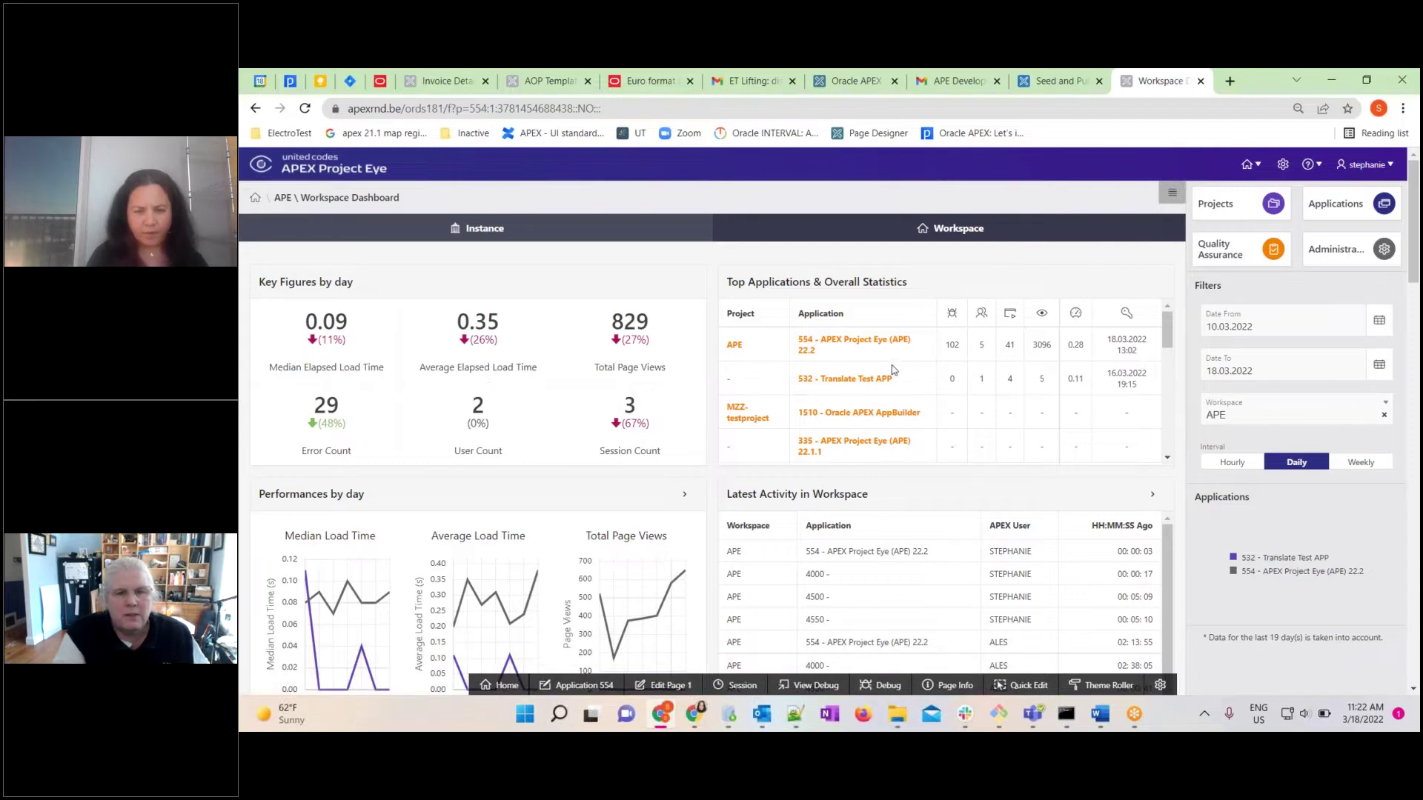
pyautogui.click(877, 379)
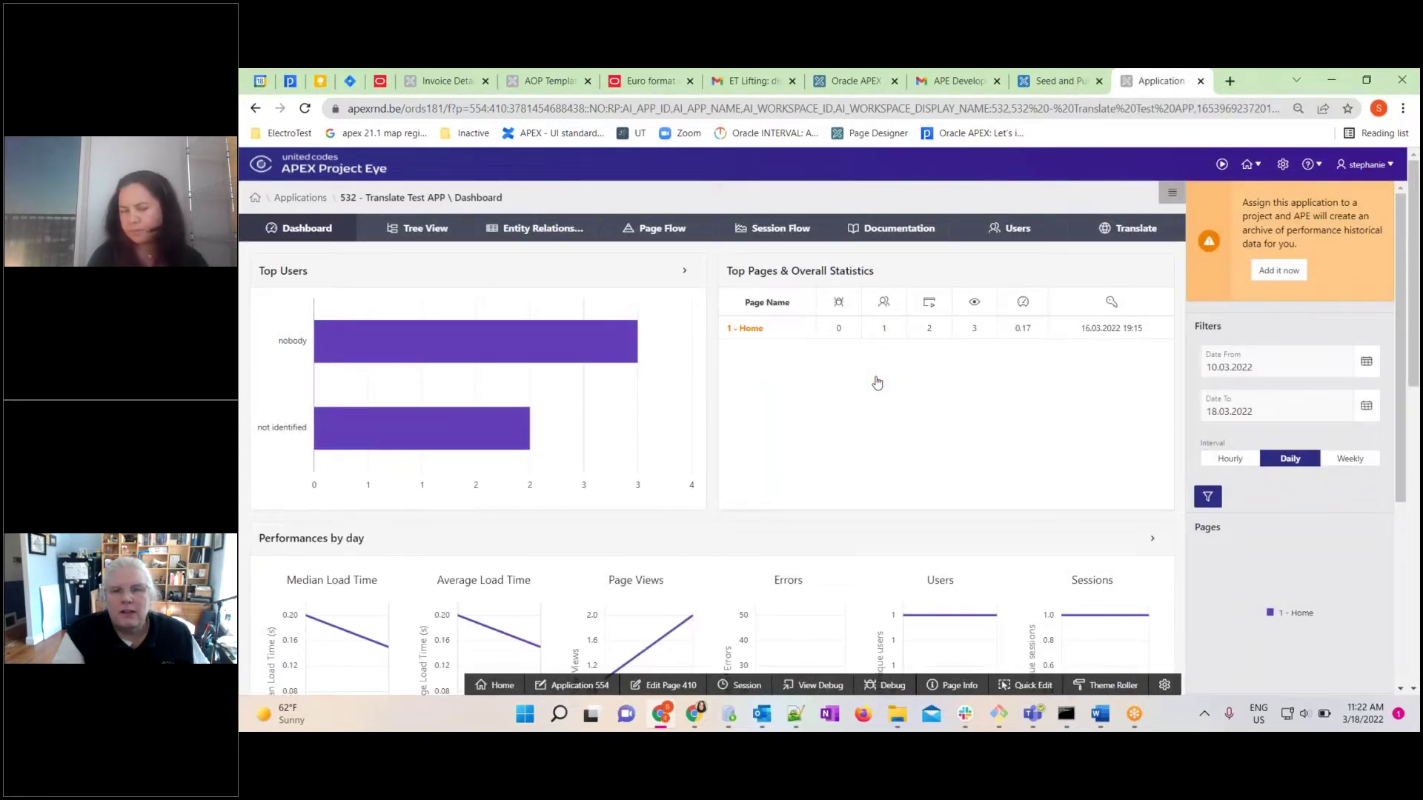
pyautogui.click(1121, 231)
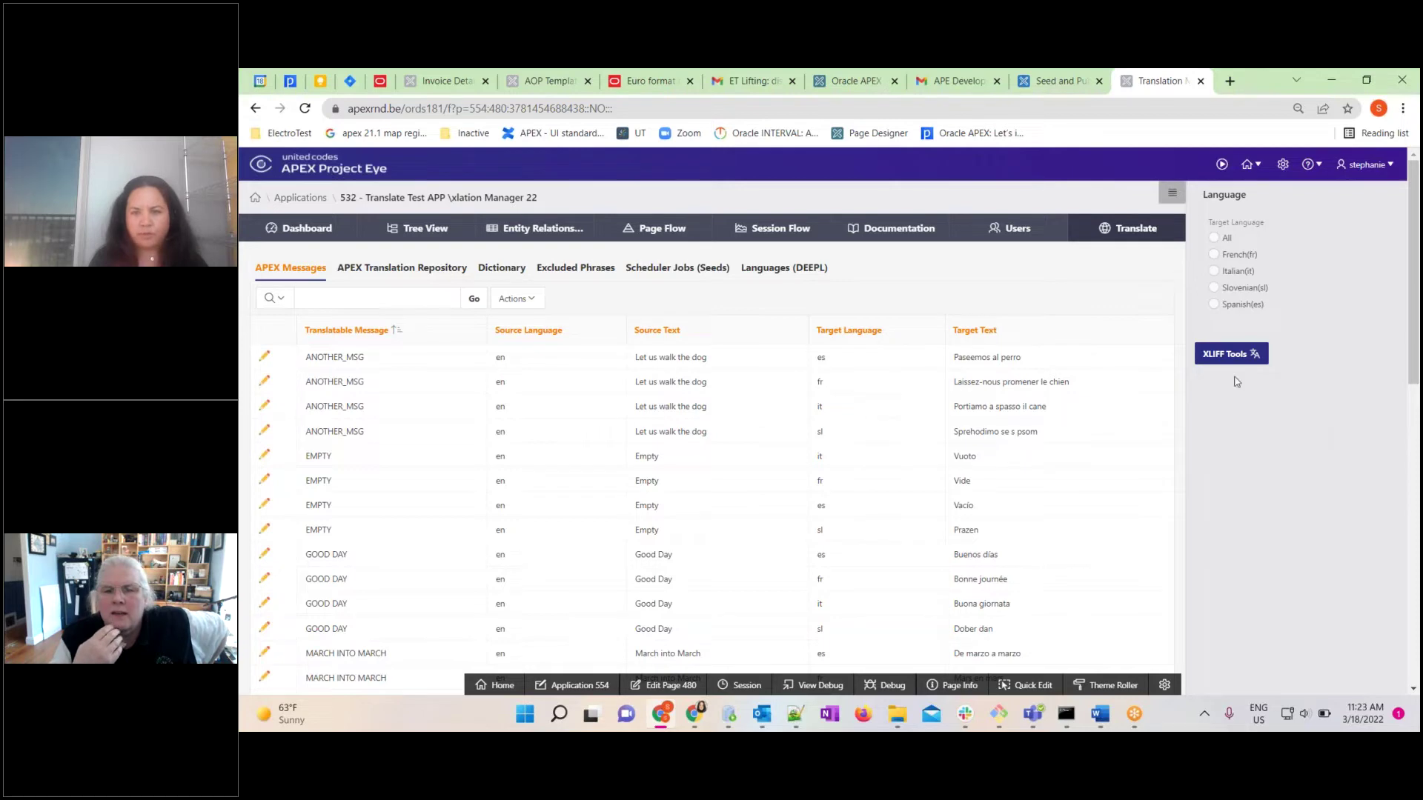
pyautogui.click(1241, 273)
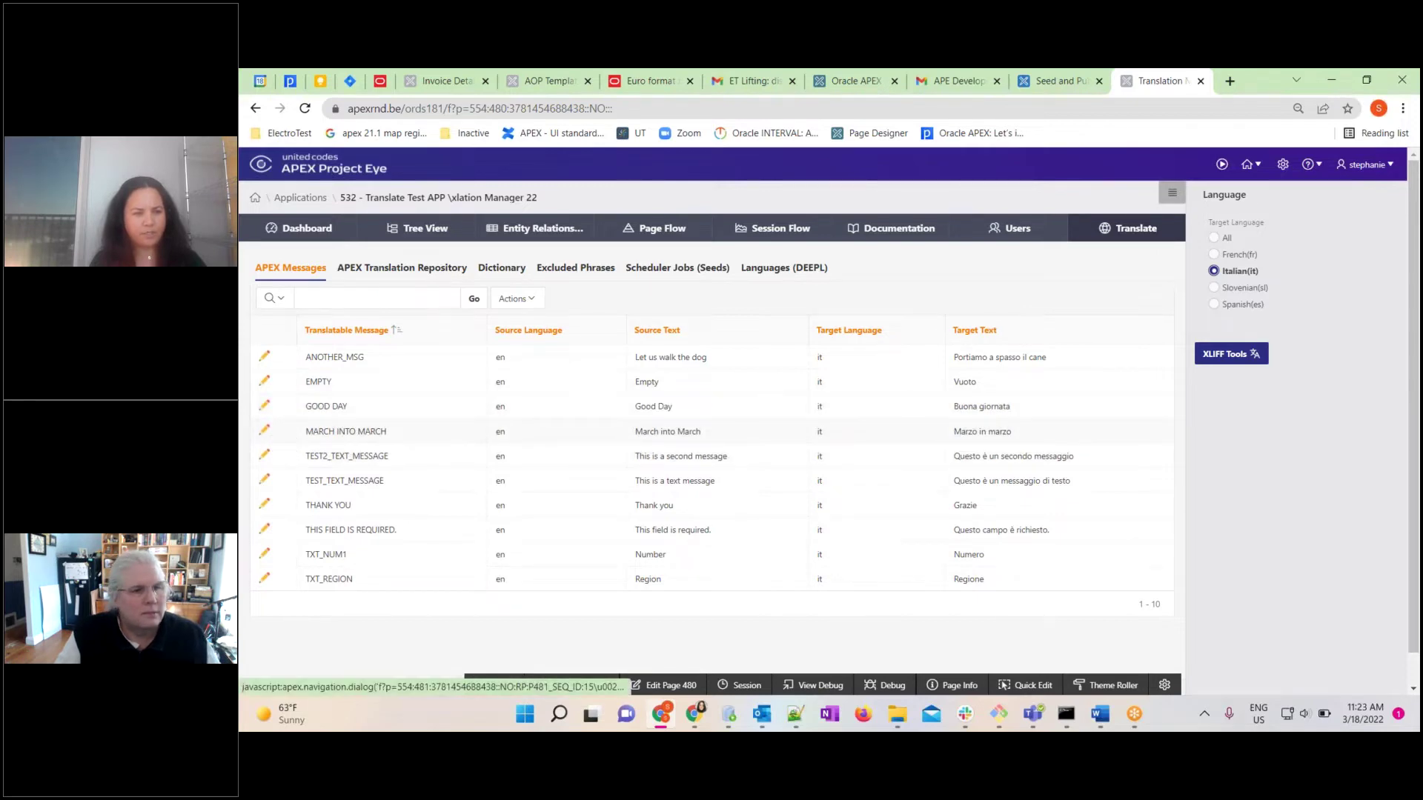
# Update the Italian translation of the MARCH INTO MARCH message to "Walk into March"
pyautogui.click(265, 430)
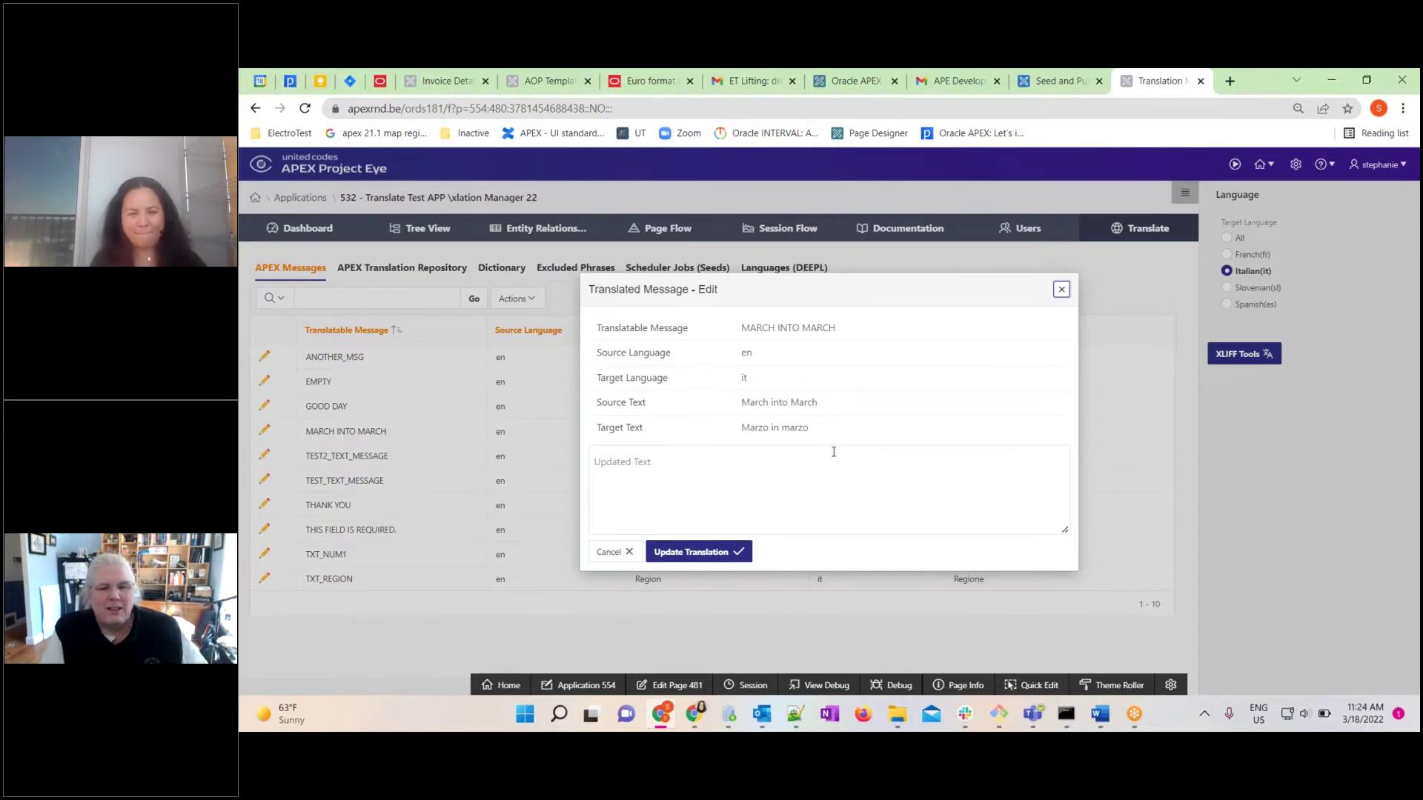
pyautogui.click(833, 454)
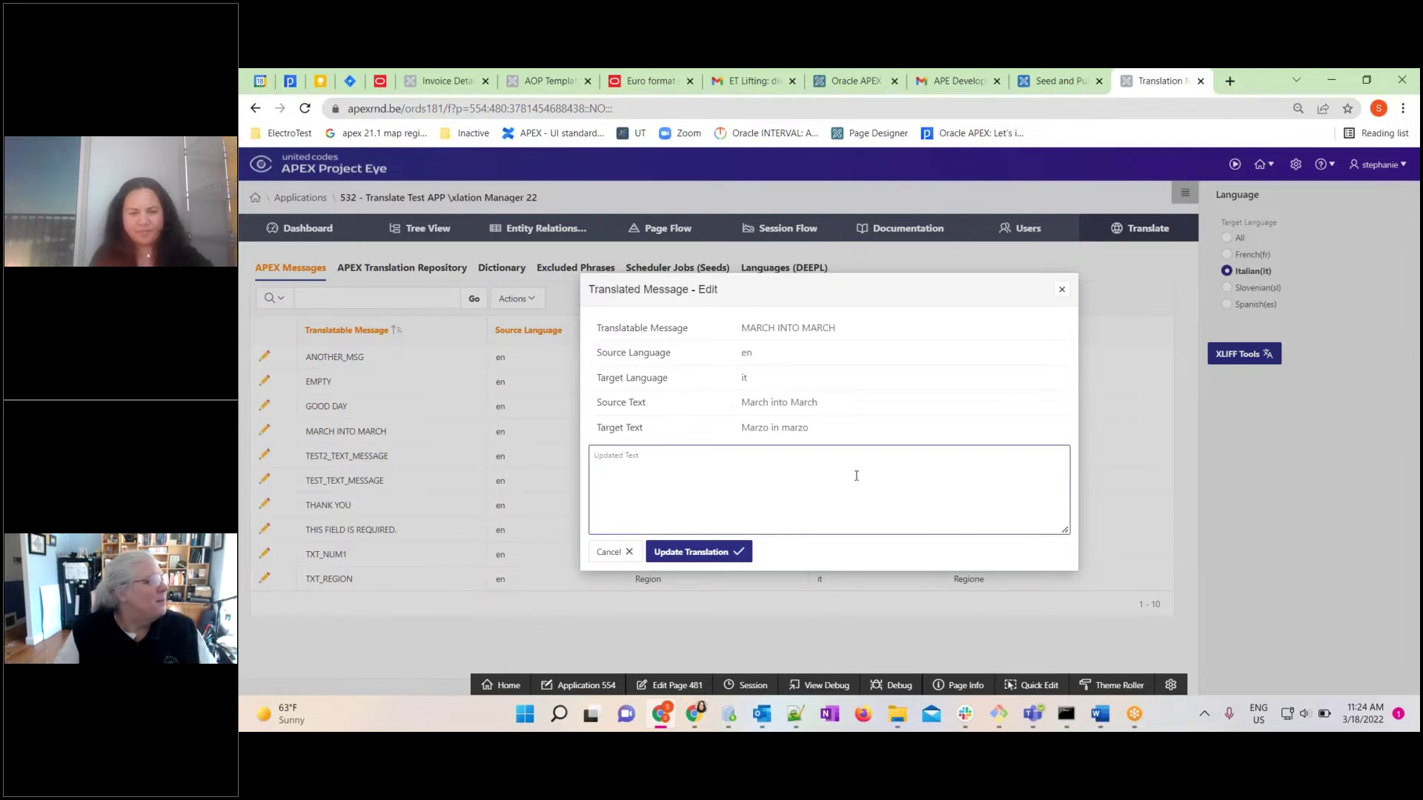
pyautogui.write('Walk into March')
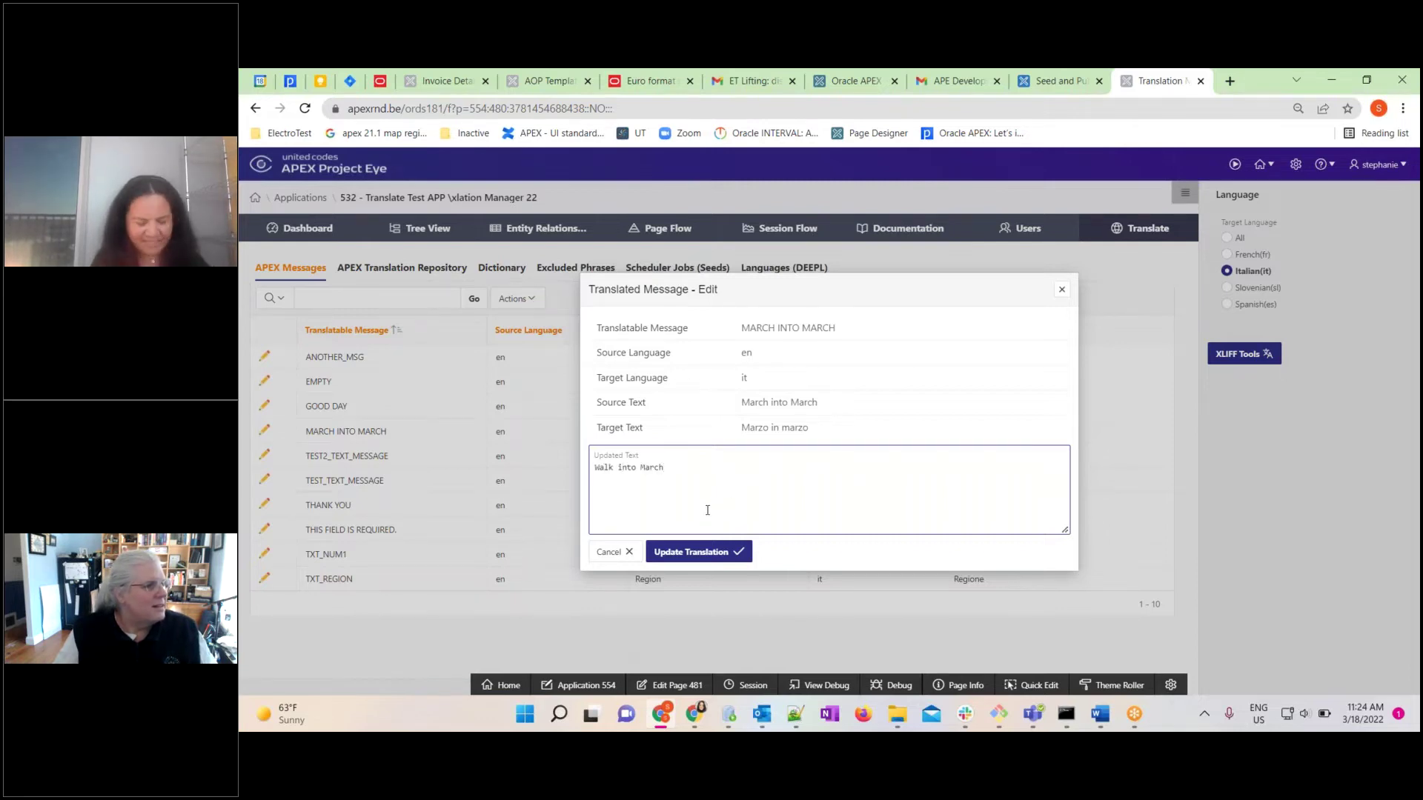
pyautogui.click(703, 556)
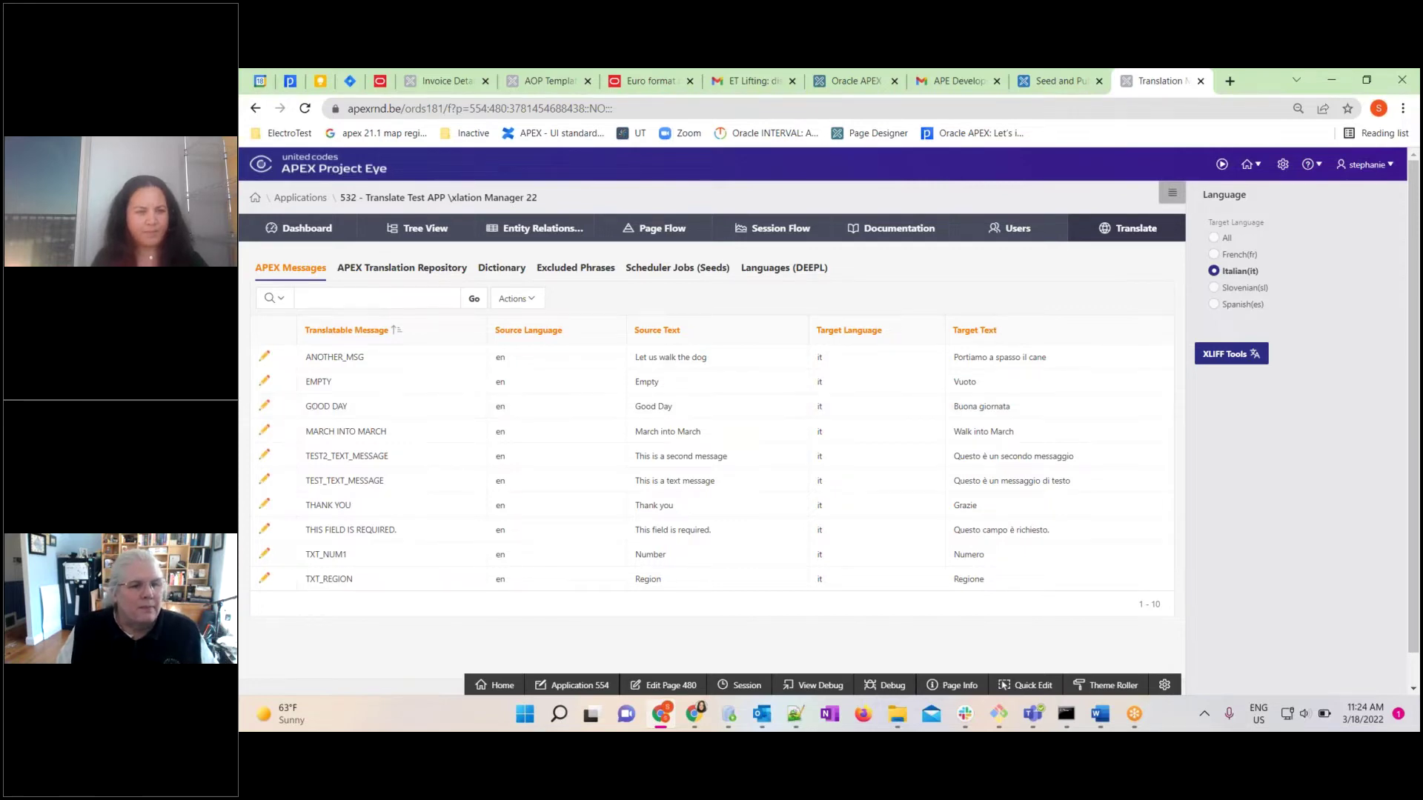
# Update the Italian translation of the Commission worksheet column label in the APEX Translation Repository to "Commissione"
pyautogui.click(397, 269)
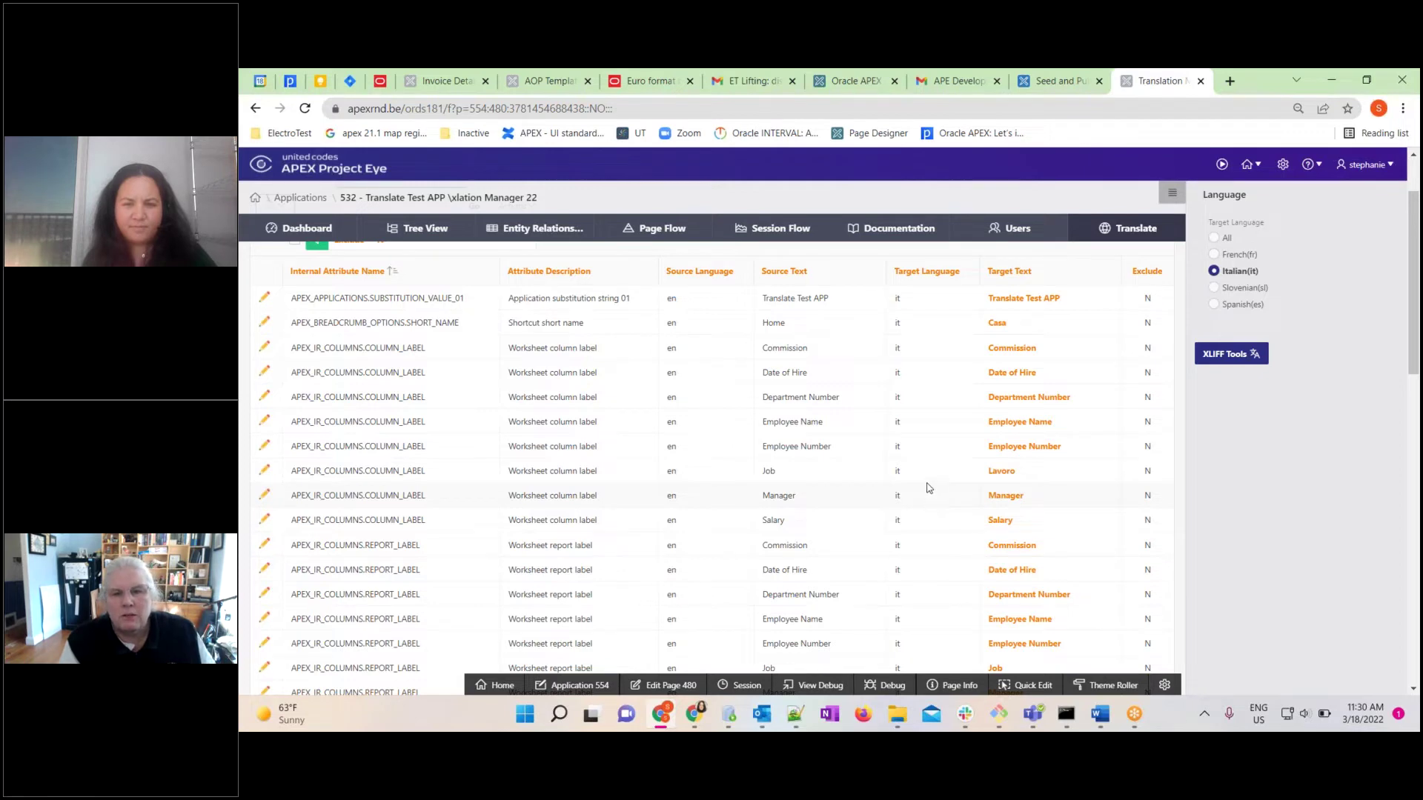
pyautogui.click(997, 350)
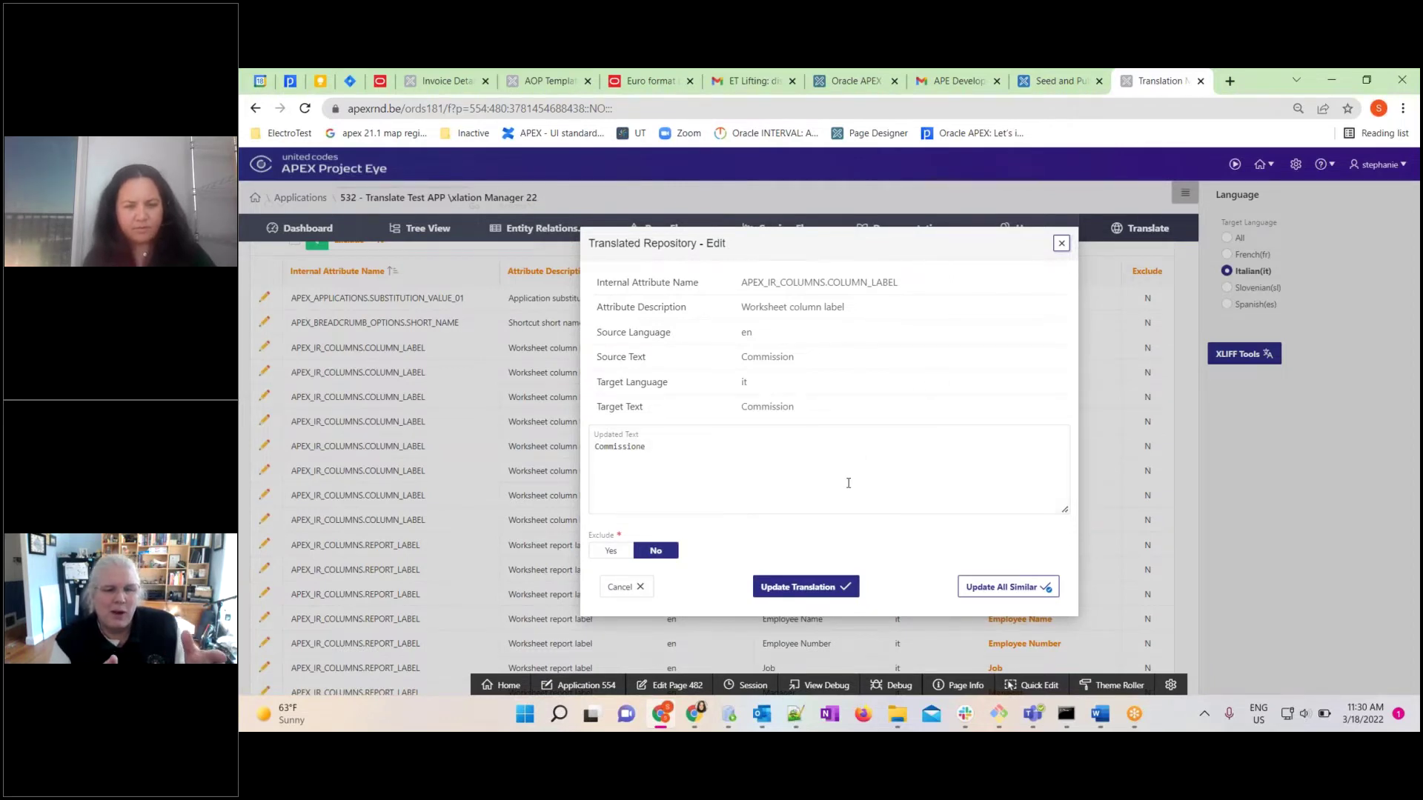
pyautogui.click(806, 588)
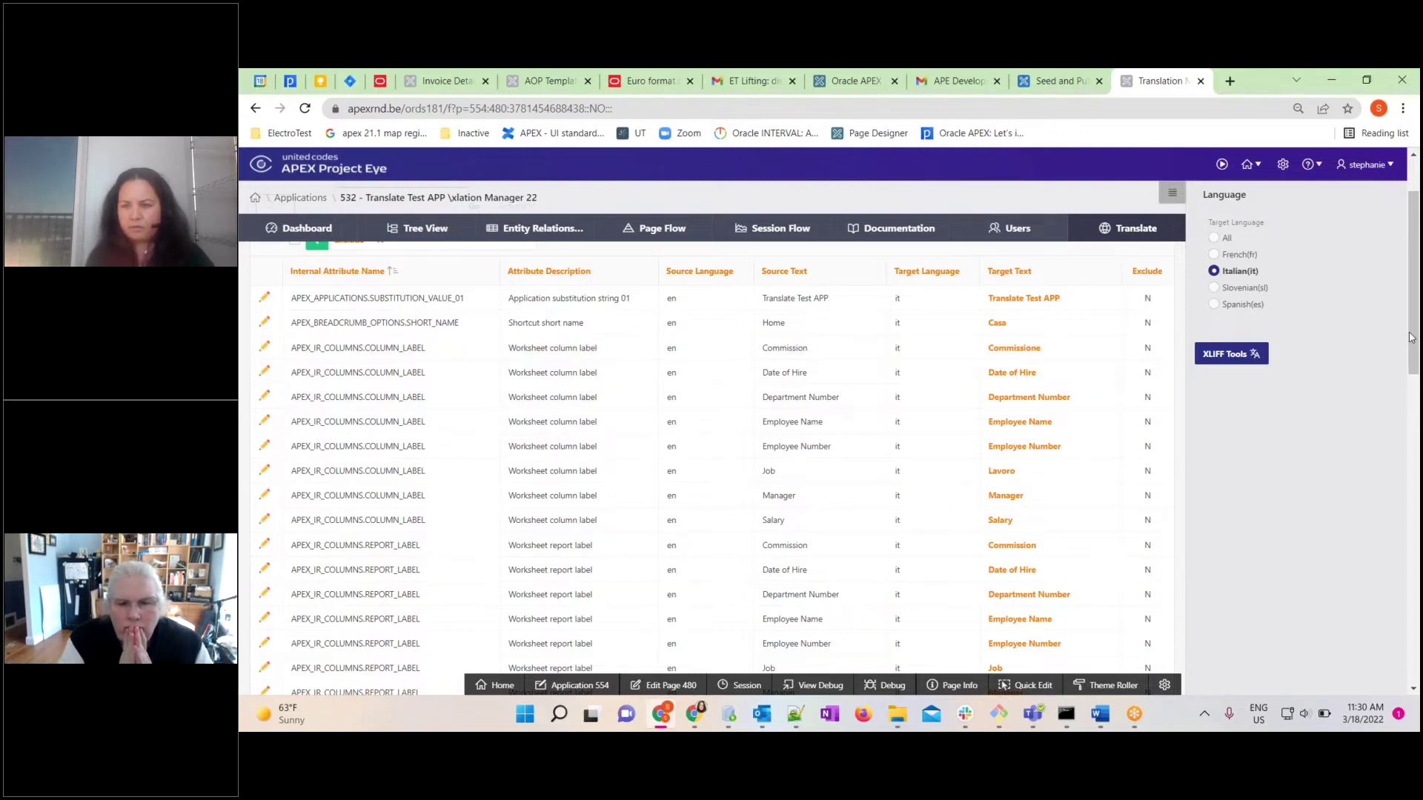
# Set Exclude to Yes for the APEX_PAGE_ITEMS.ATTRIBUTE_03 text "right", apply "a destra" to all similar entries, and review the repository list
pyautogui.scroll(-10, 1116, 524)
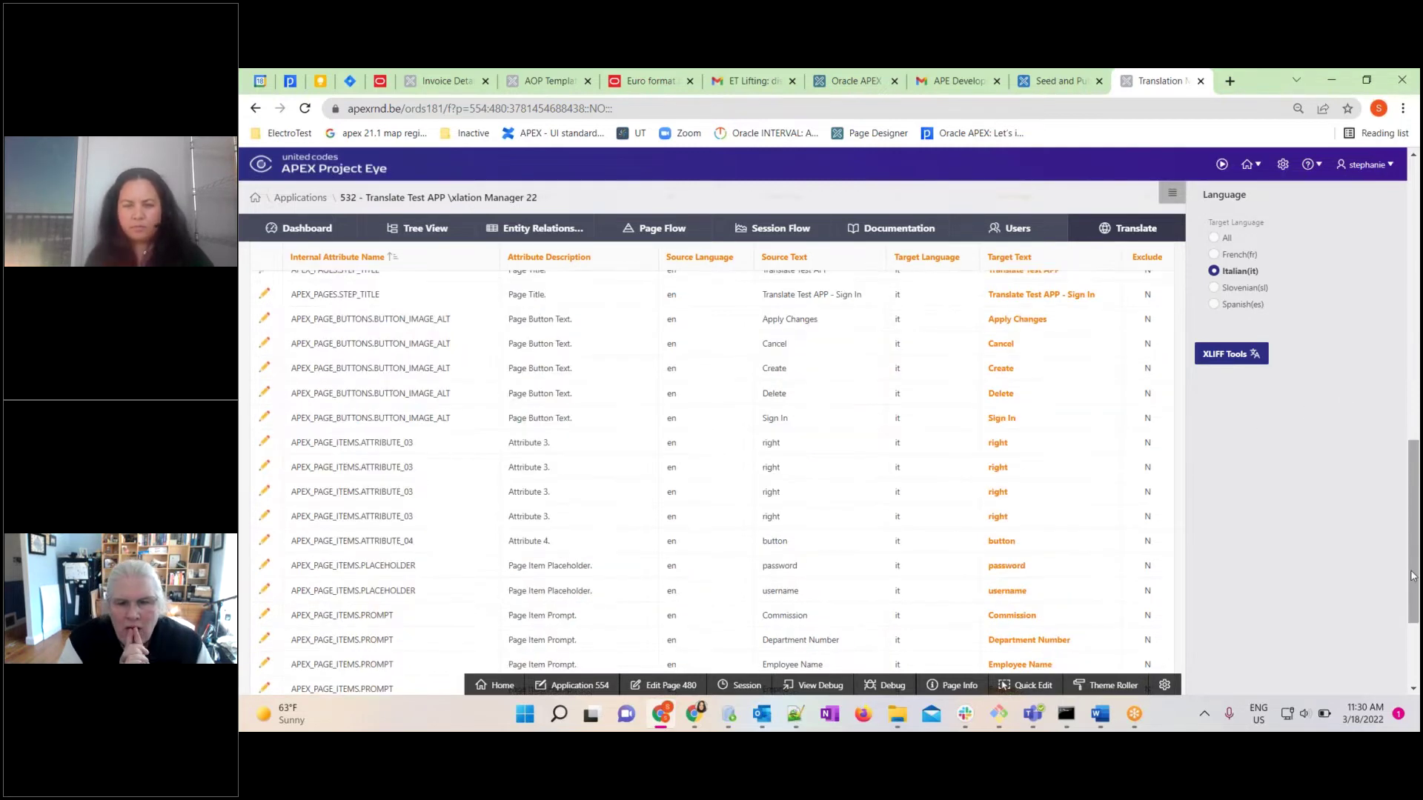
pyautogui.click(997, 443)
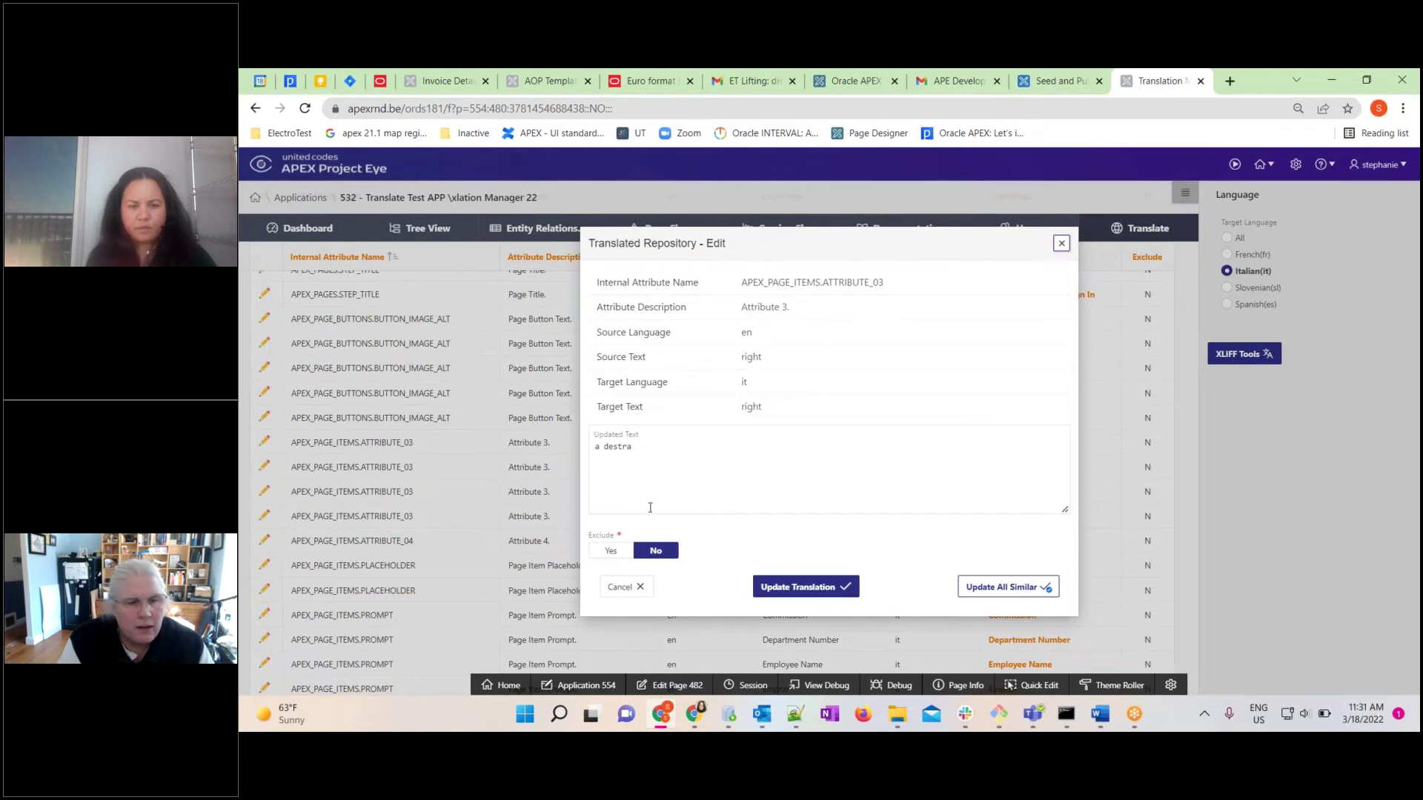
pyautogui.click(605, 554)
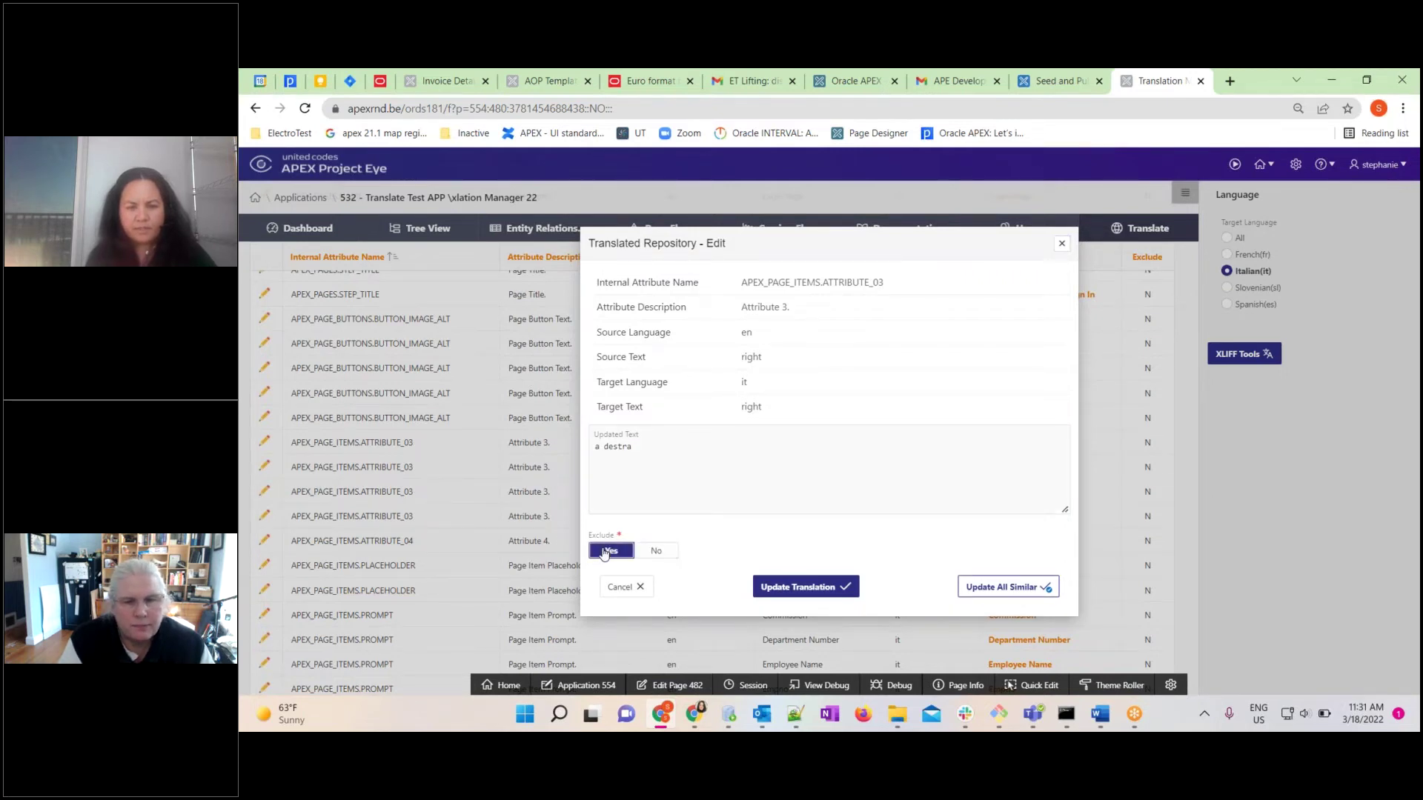
pyautogui.click(985, 590)
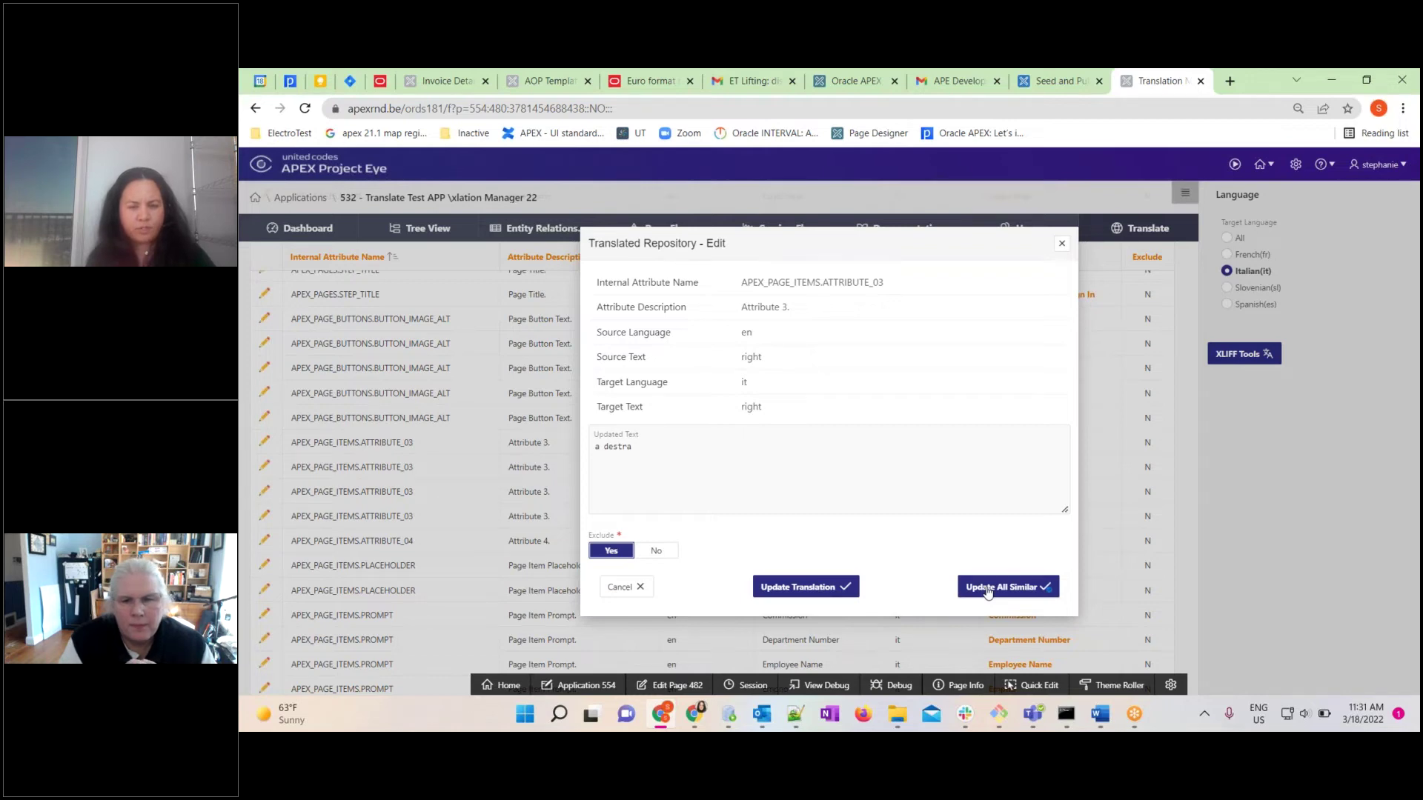
pyautogui.click(989, 590)
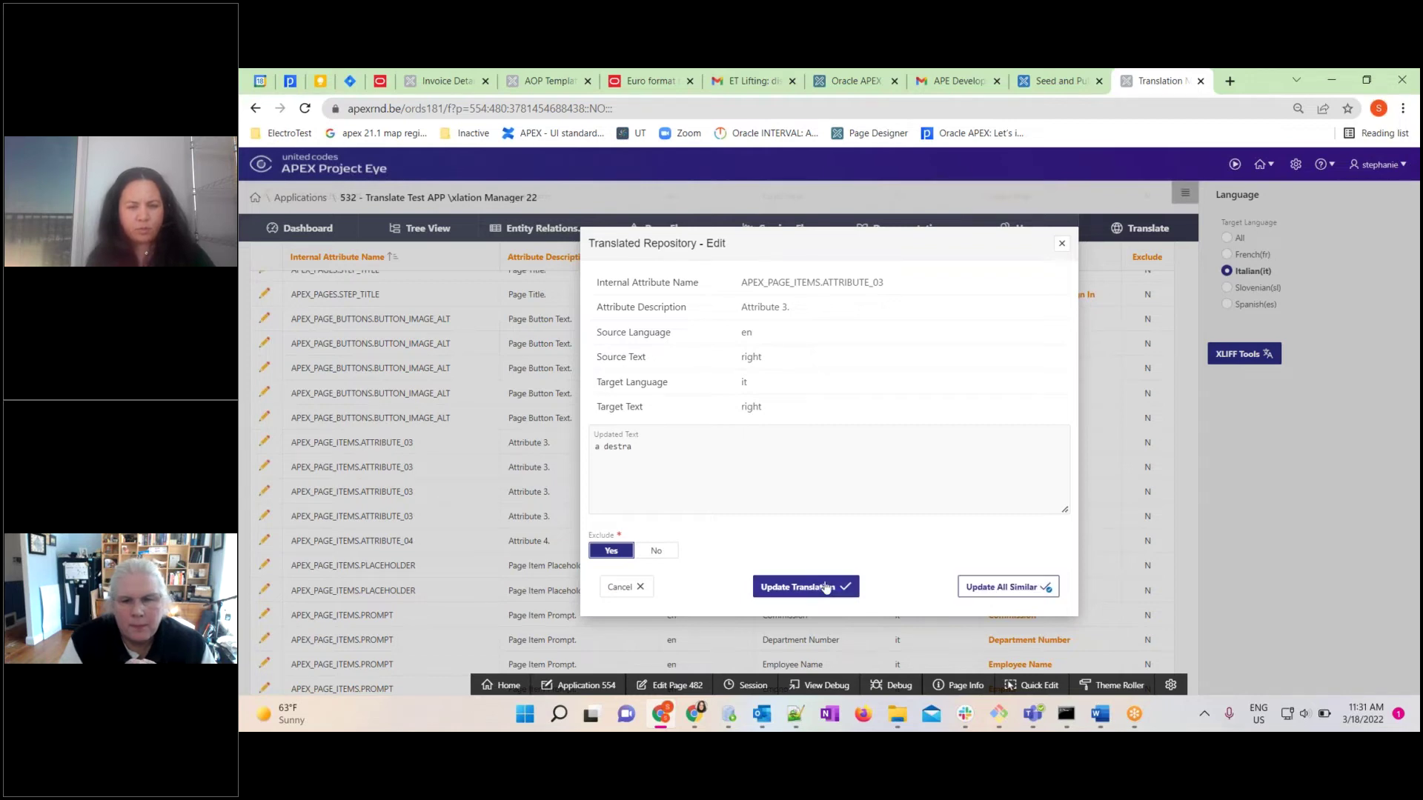
pyautogui.click(992, 589)
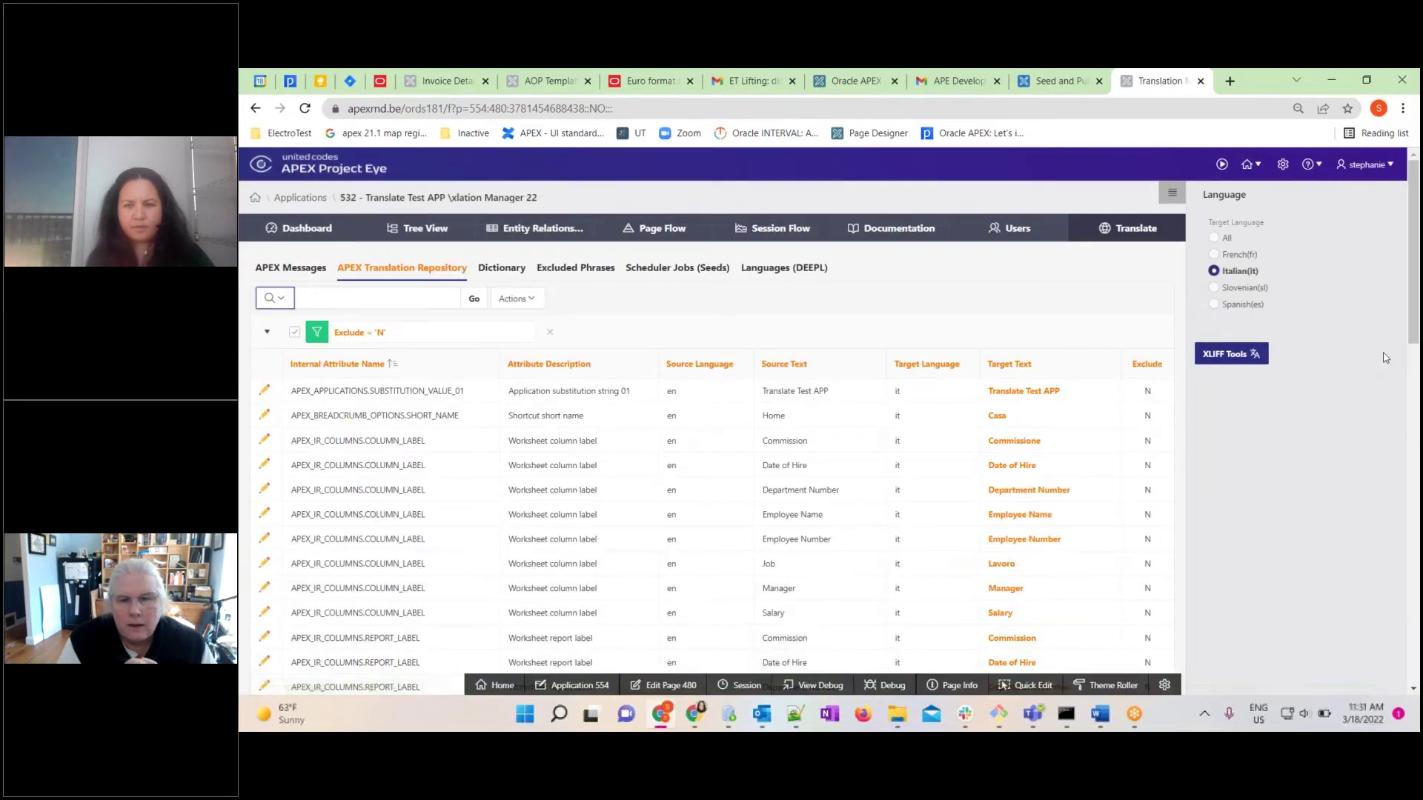
pyautogui.moveTo(1412, 333); pyautogui.dragTo(1413, 584)
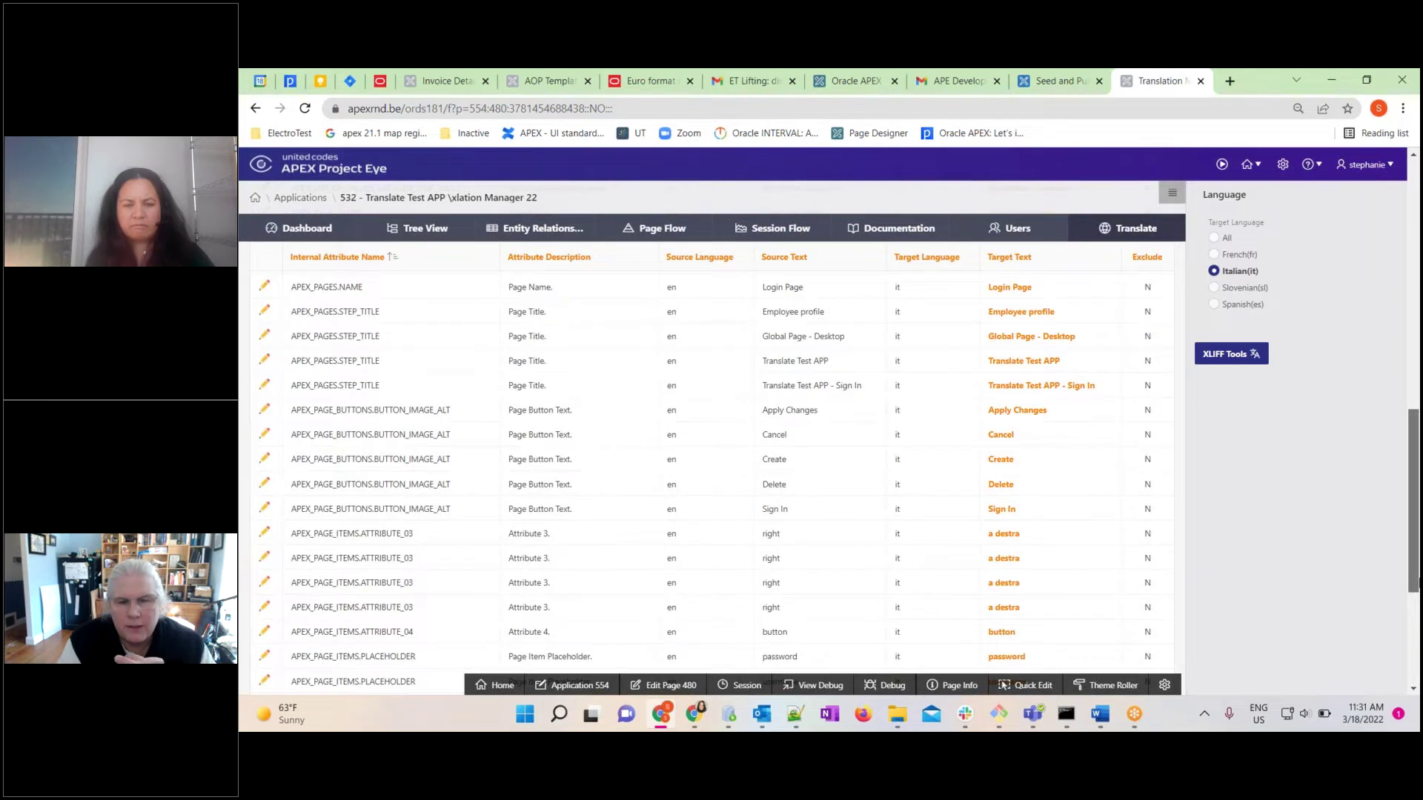
pyautogui.moveTo(1414, 582); pyautogui.dragTo(1412, 457)
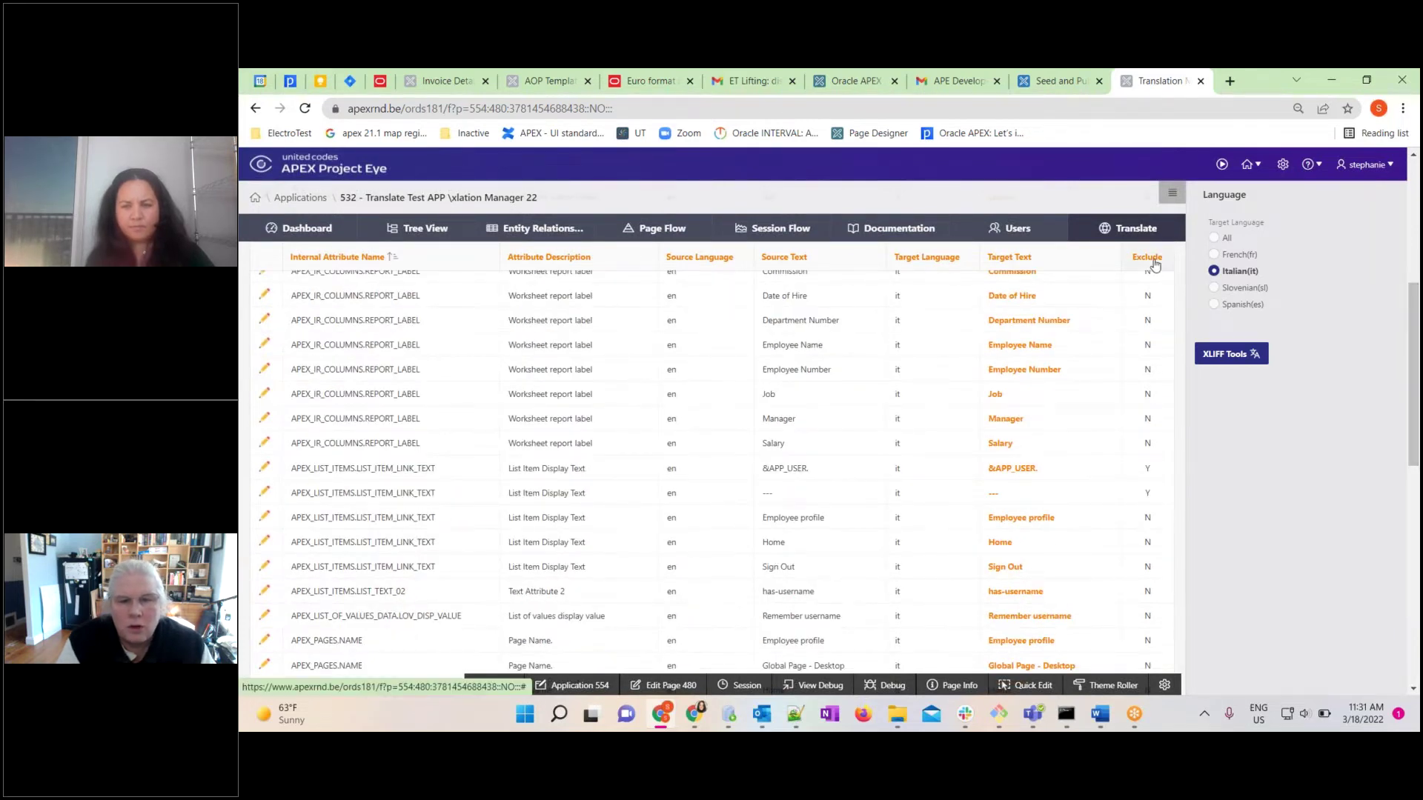
# Filter the APEX Translation Repository to texts with Exclude = 'Y' and review the list of excluded phrases, including HTML
pyautogui.click(1152, 261)
pyautogui.click(1131, 366)
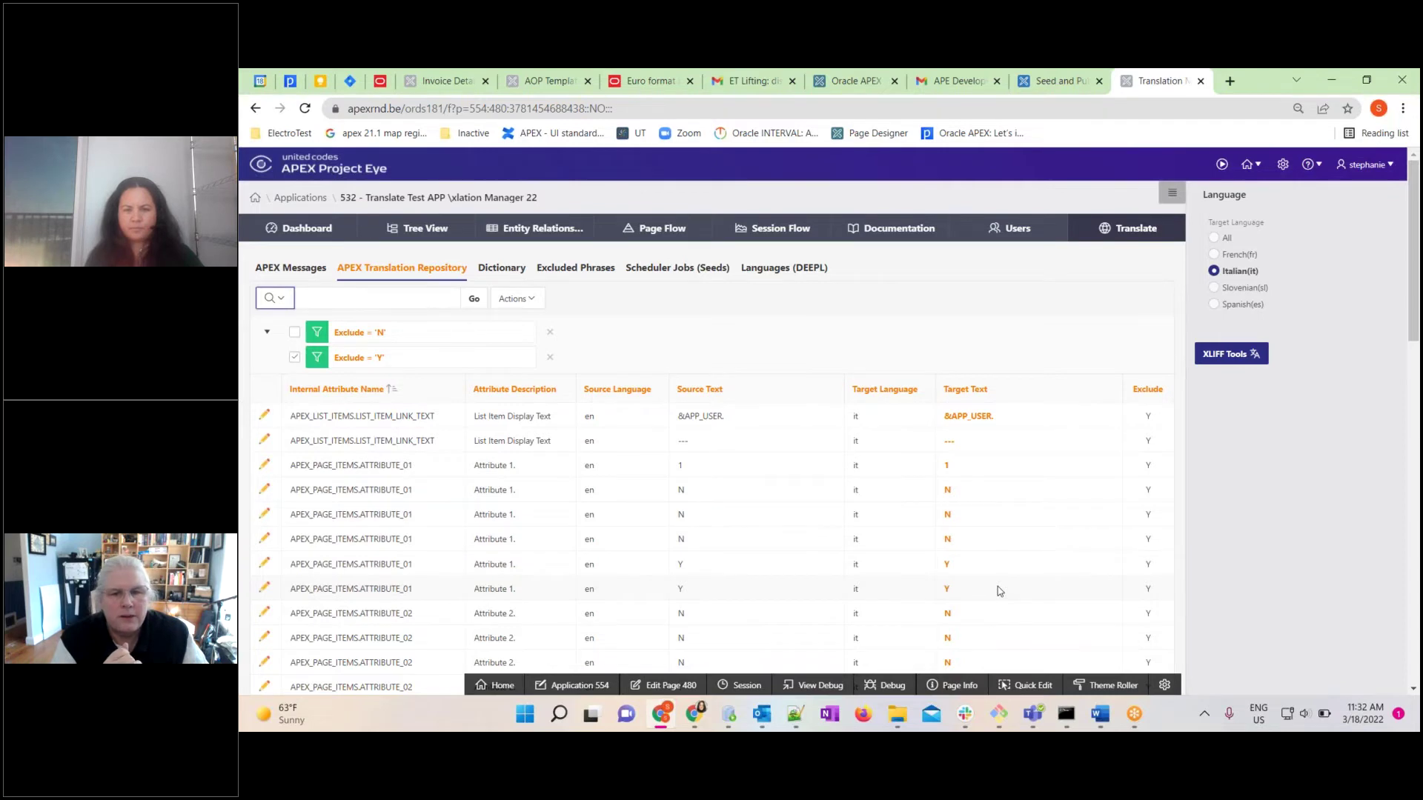
pyautogui.click(584, 268)
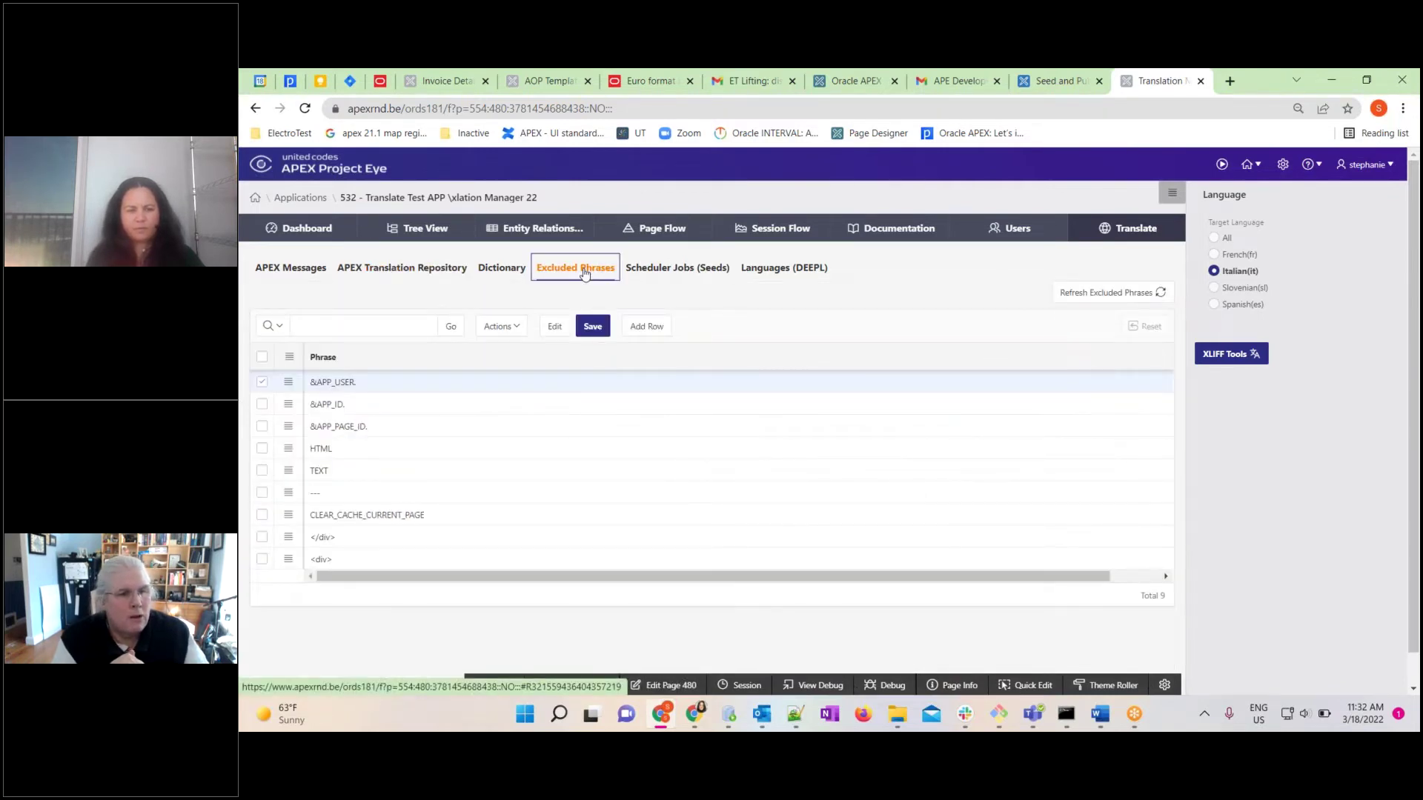
pyautogui.click(525, 450)
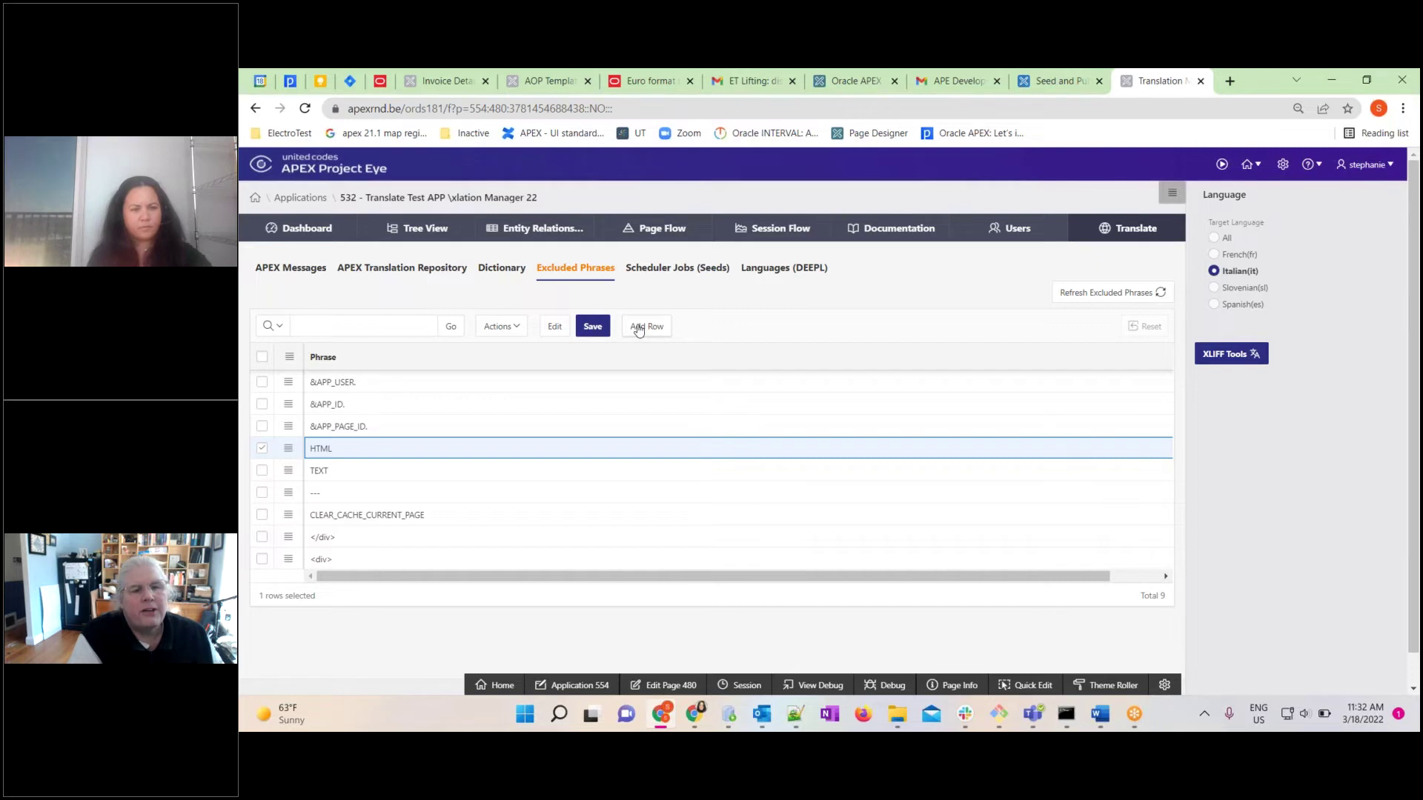
# Change the Italian dictionary translation of "Home" to "La Casa" with Refresh All References set to Yes
pyautogui.click(501, 267)
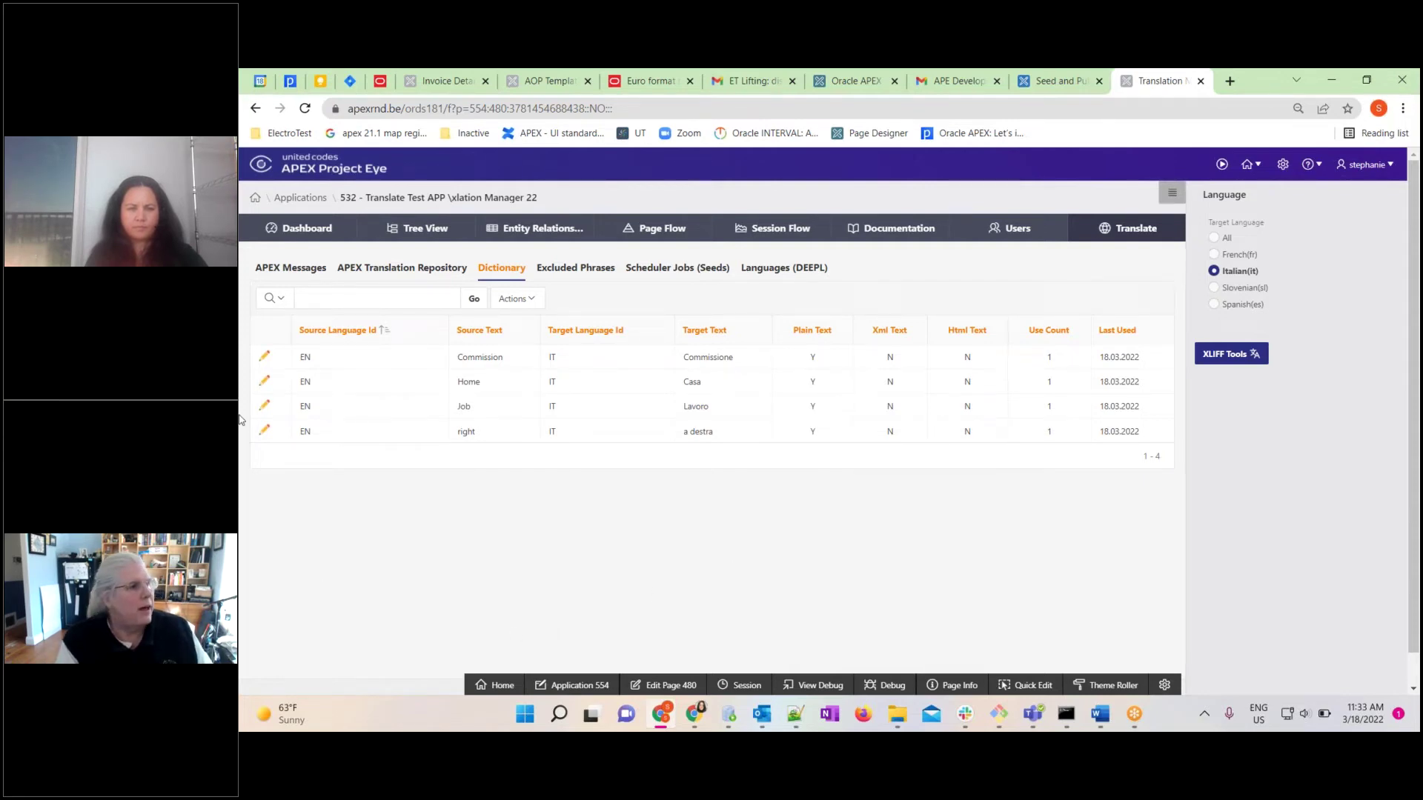
pyautogui.click(265, 381)
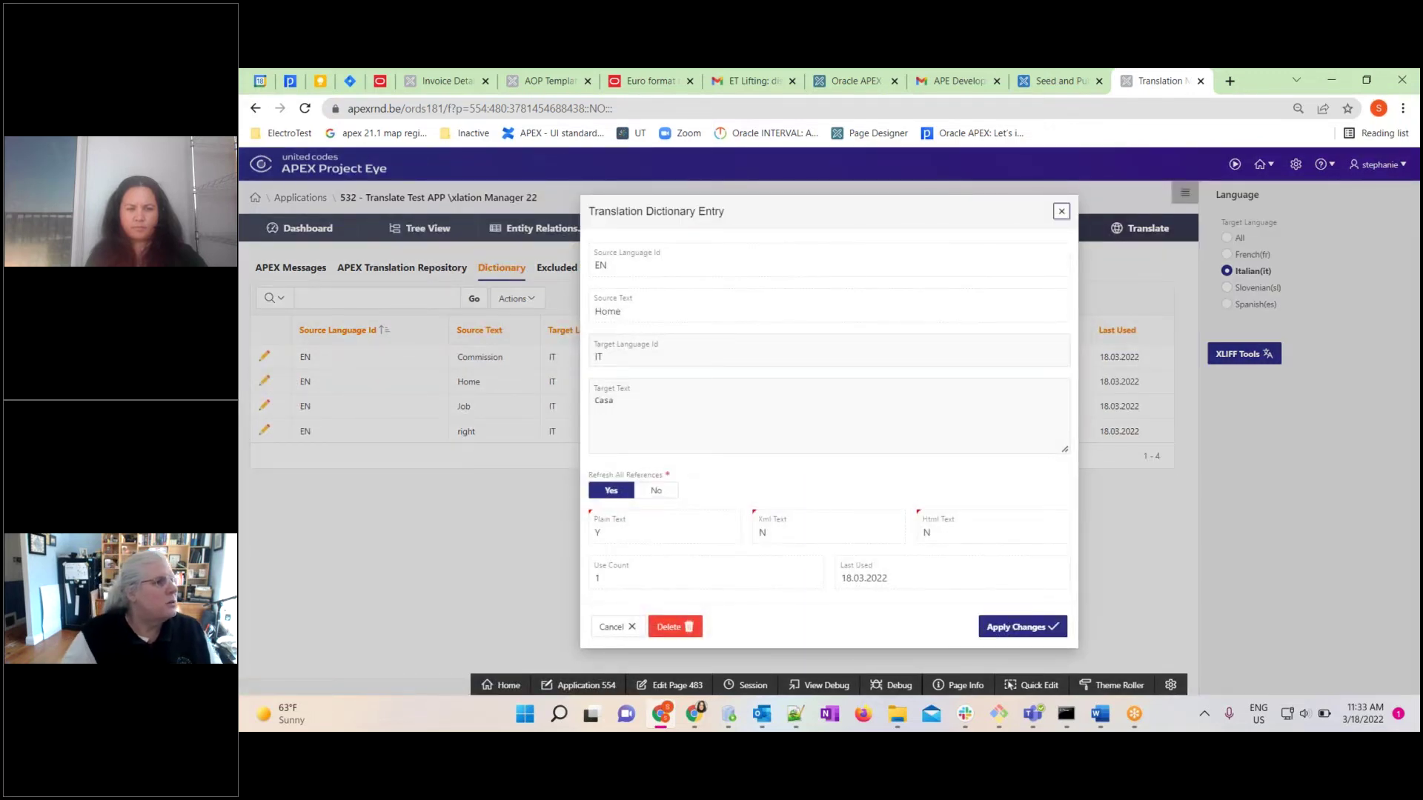
pyautogui.click(621, 410)
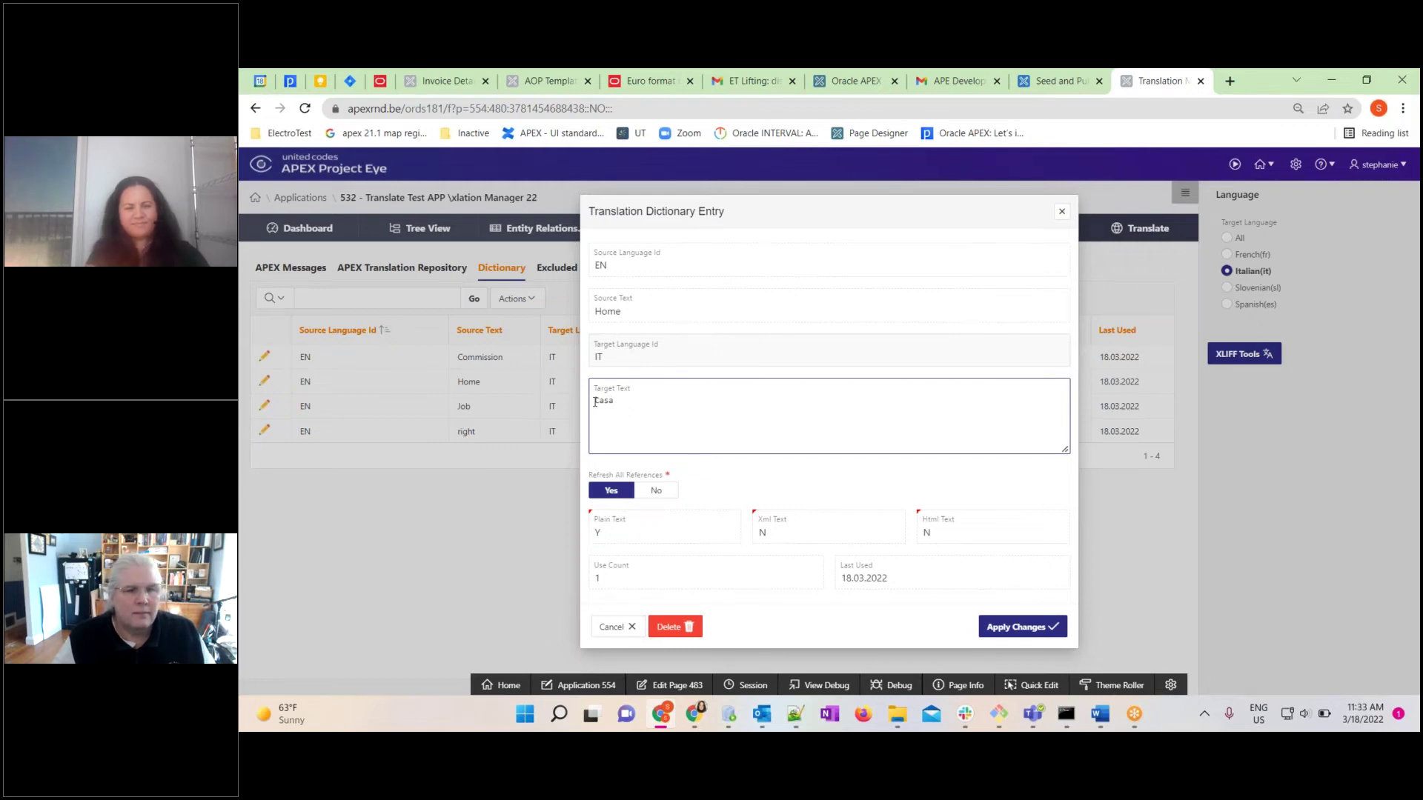
pyautogui.click(595, 402)
pyautogui.write('La')
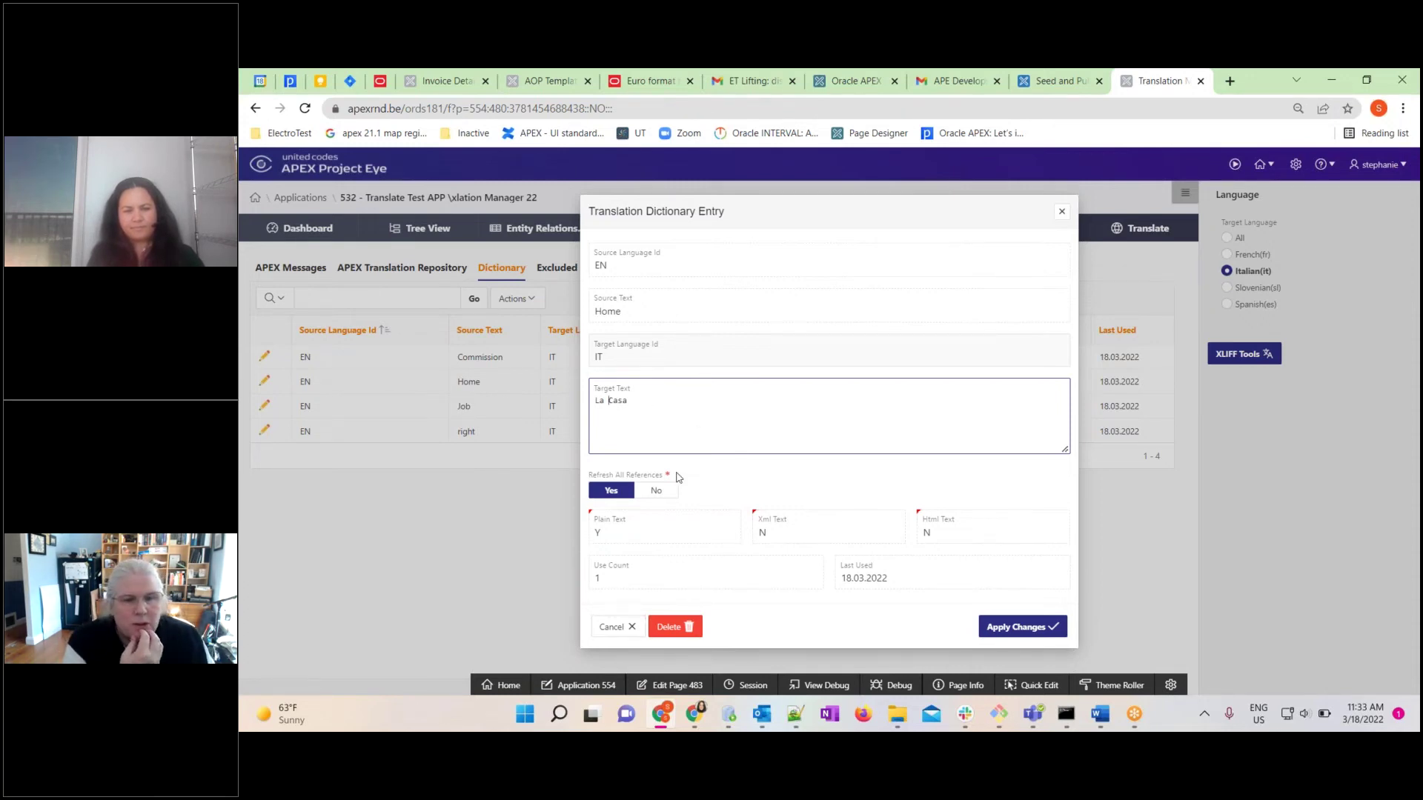
pyautogui.click(607, 492)
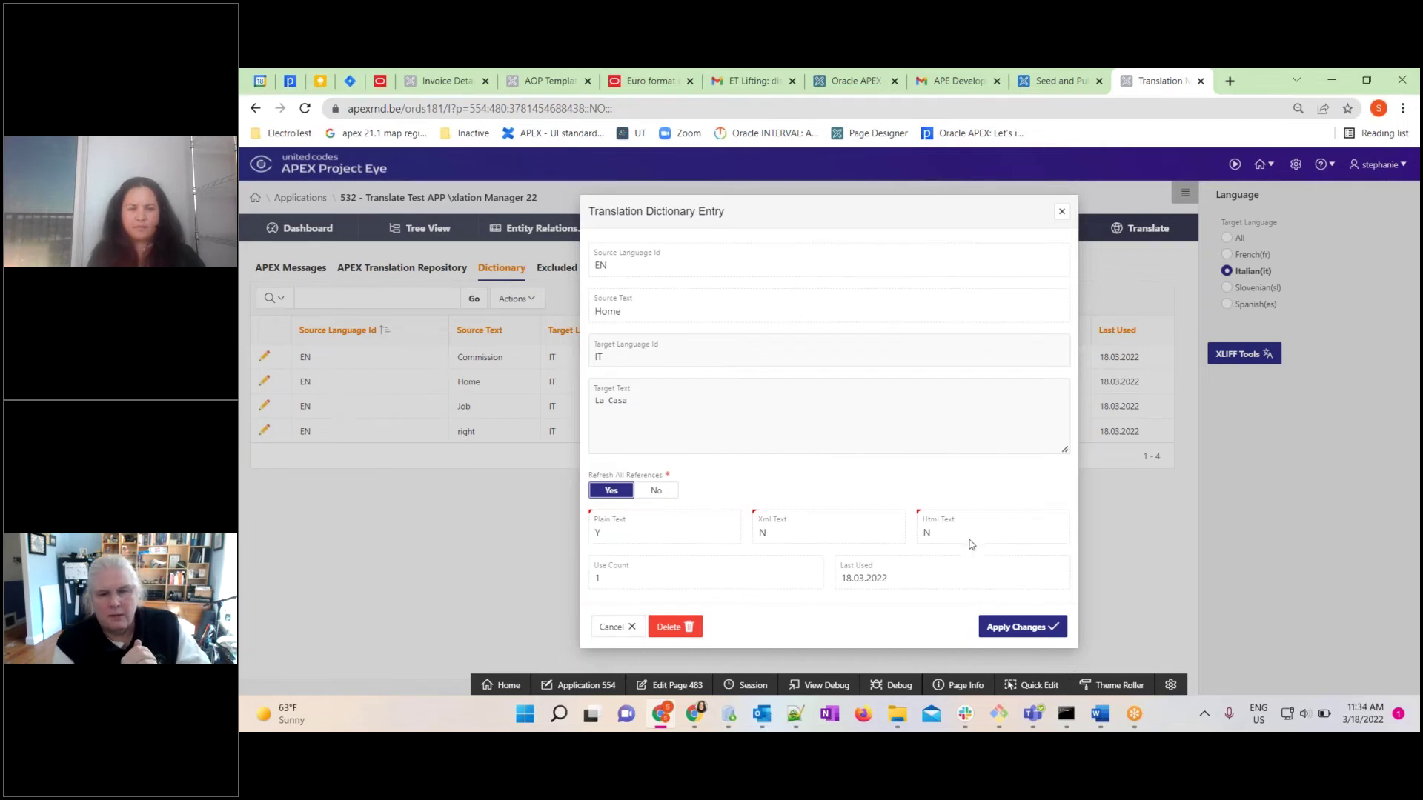
pyautogui.click(991, 626)
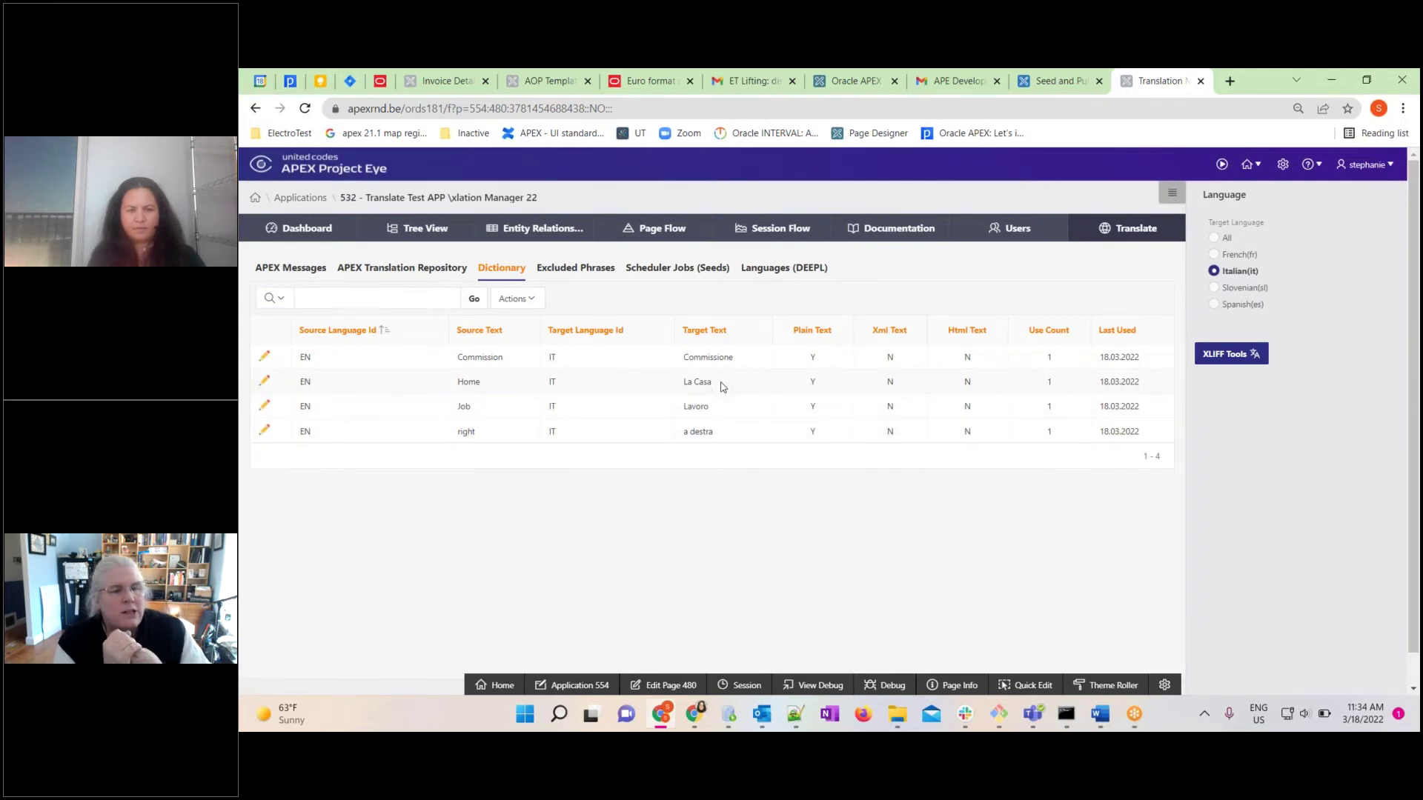
# Return to the APEX Translation Repository and remove both Exclude filters from the report
pyautogui.click(448, 275)
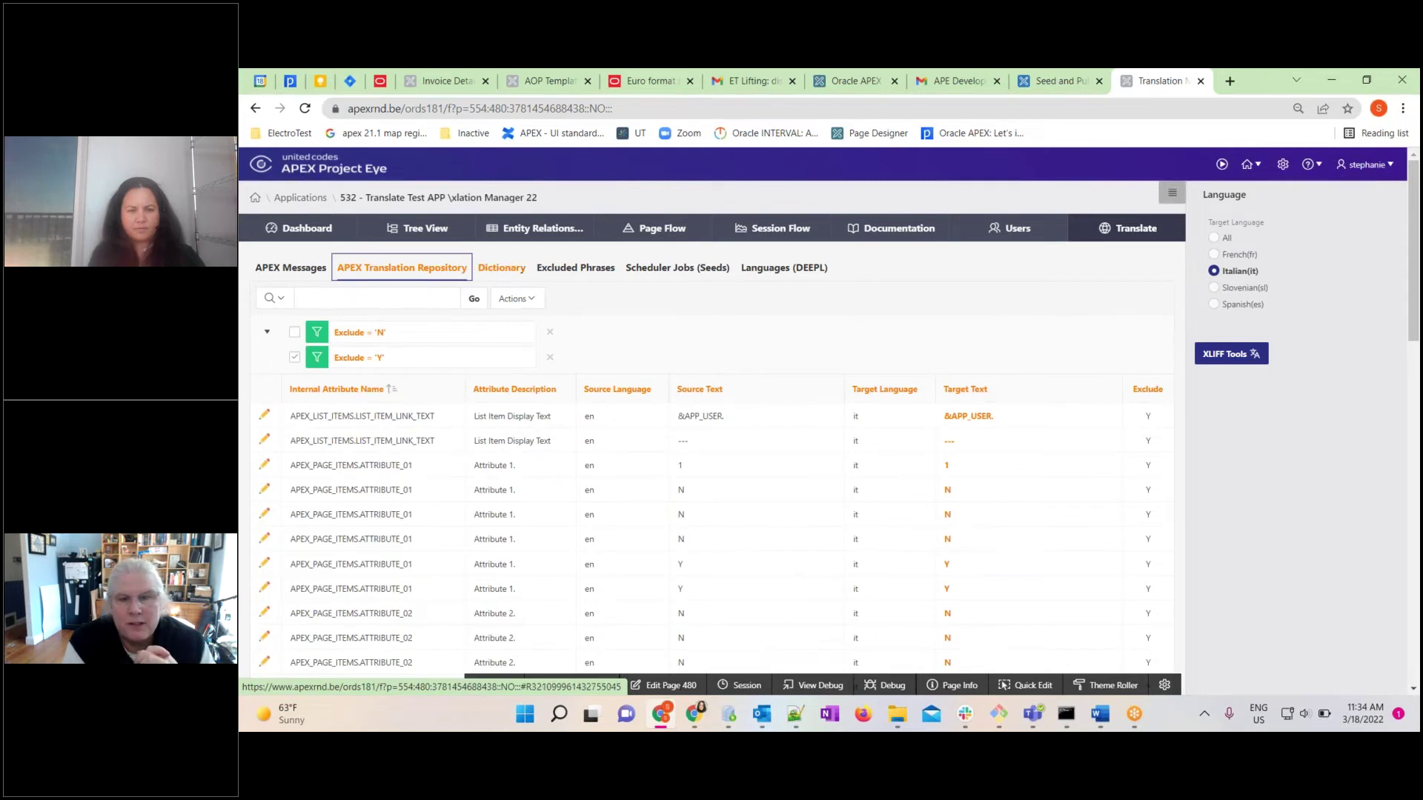
pyautogui.click(715, 392)
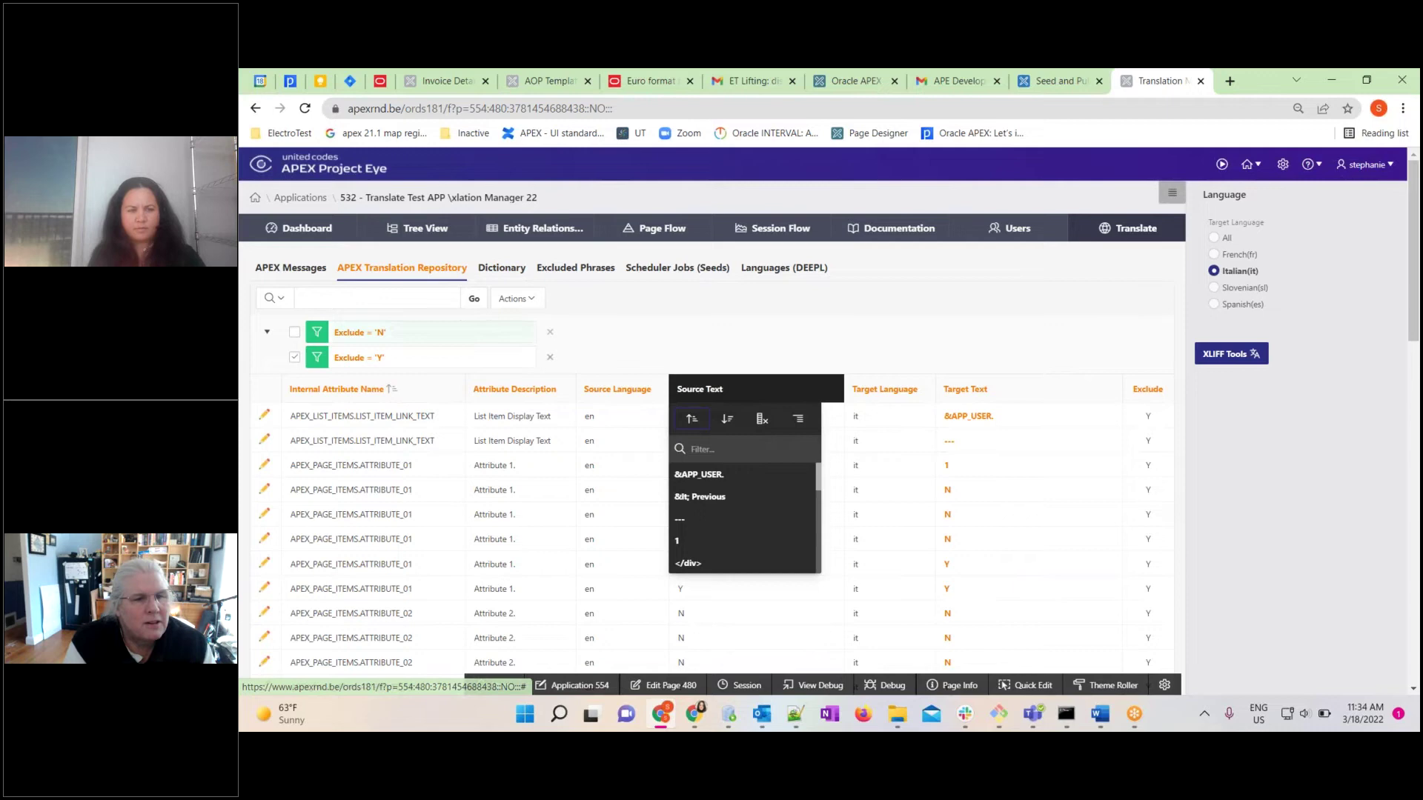
pyautogui.click(549, 333)
pyautogui.click(550, 335)
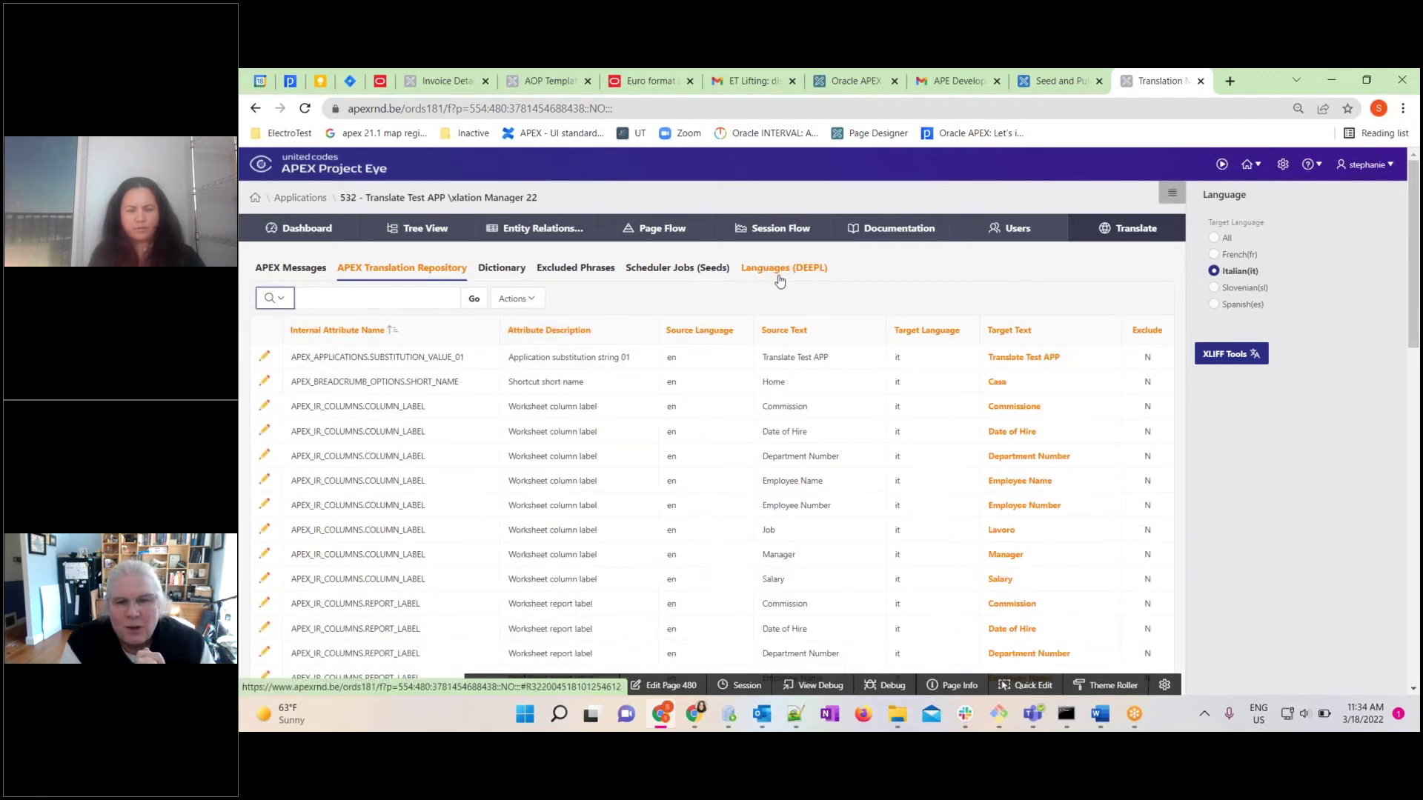
# Filter the repository to source texts containing "home" and apply the Italian translation "La Casa" to all similar entries
pyautogui.click(813, 334)
pyautogui.click(807, 392)
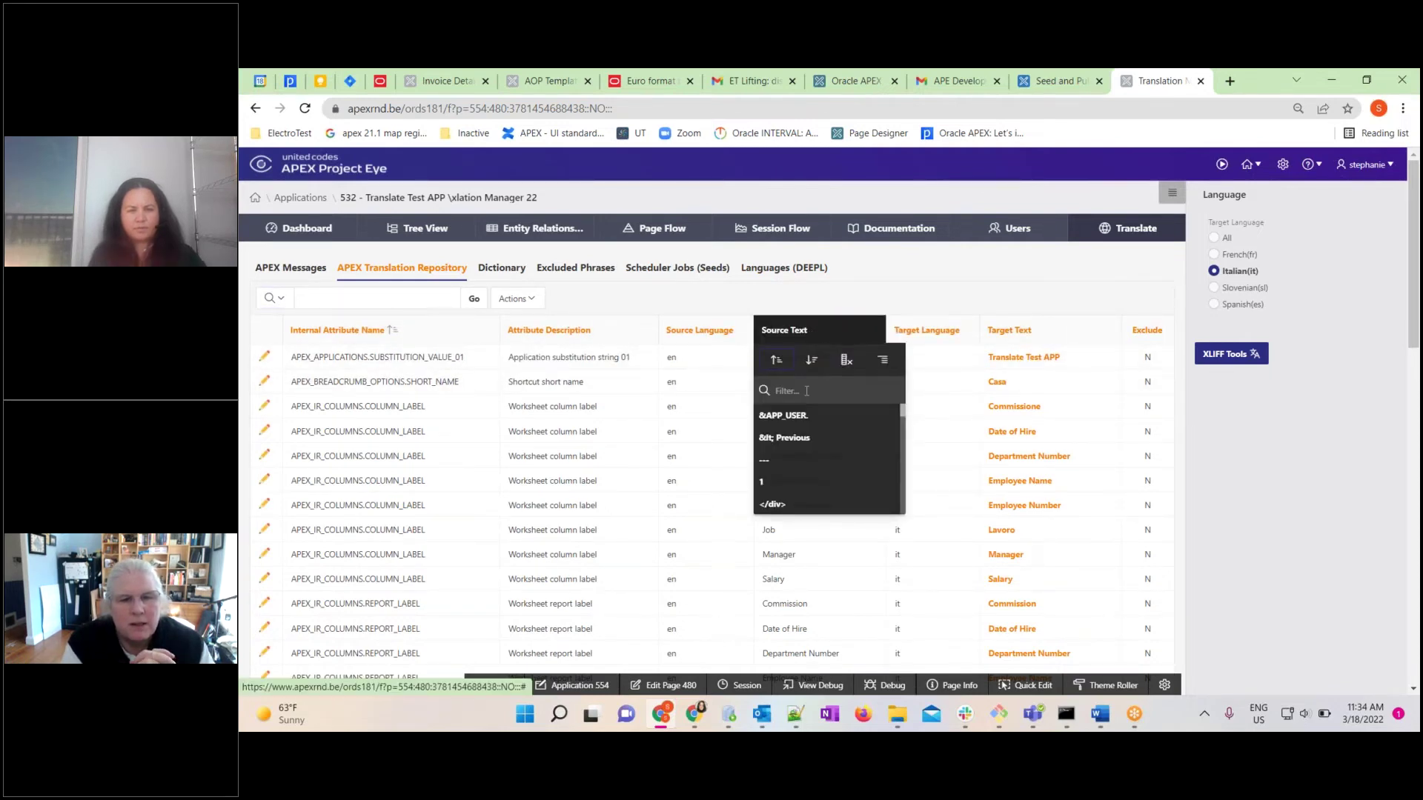
pyautogui.write('hoe')
pyautogui.press('BackSpace')
pyautogui.write('me')
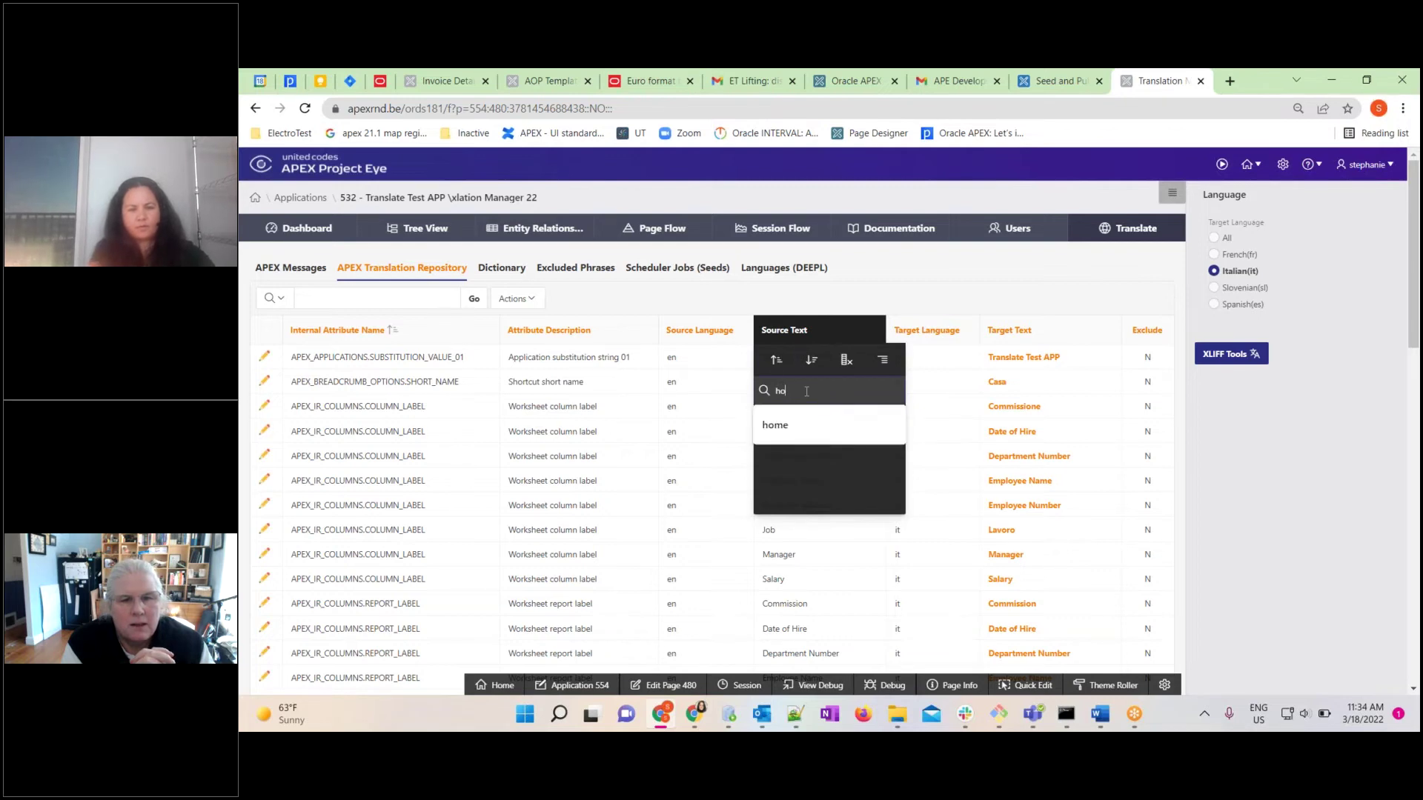
pyautogui.press('Return')
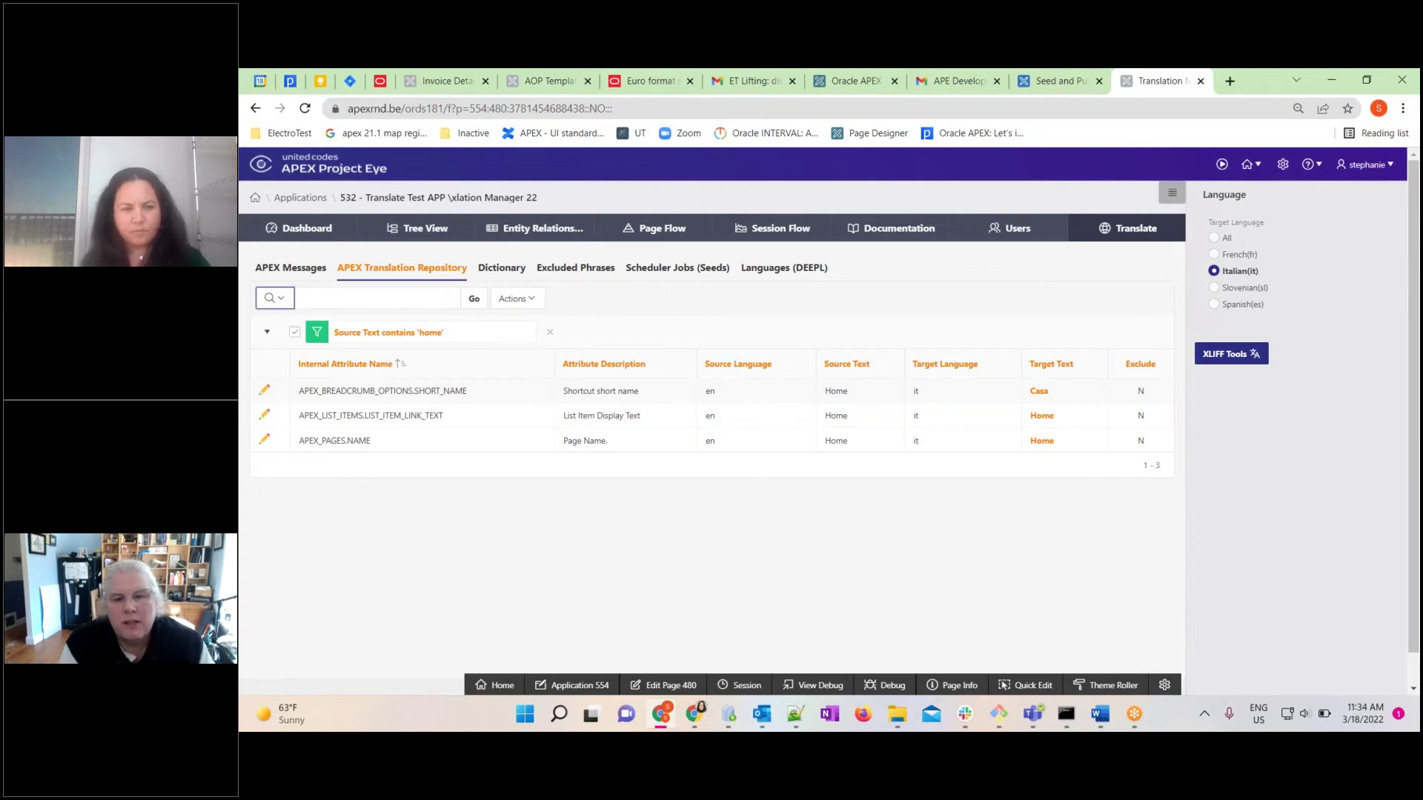
pyautogui.click(1030, 391)
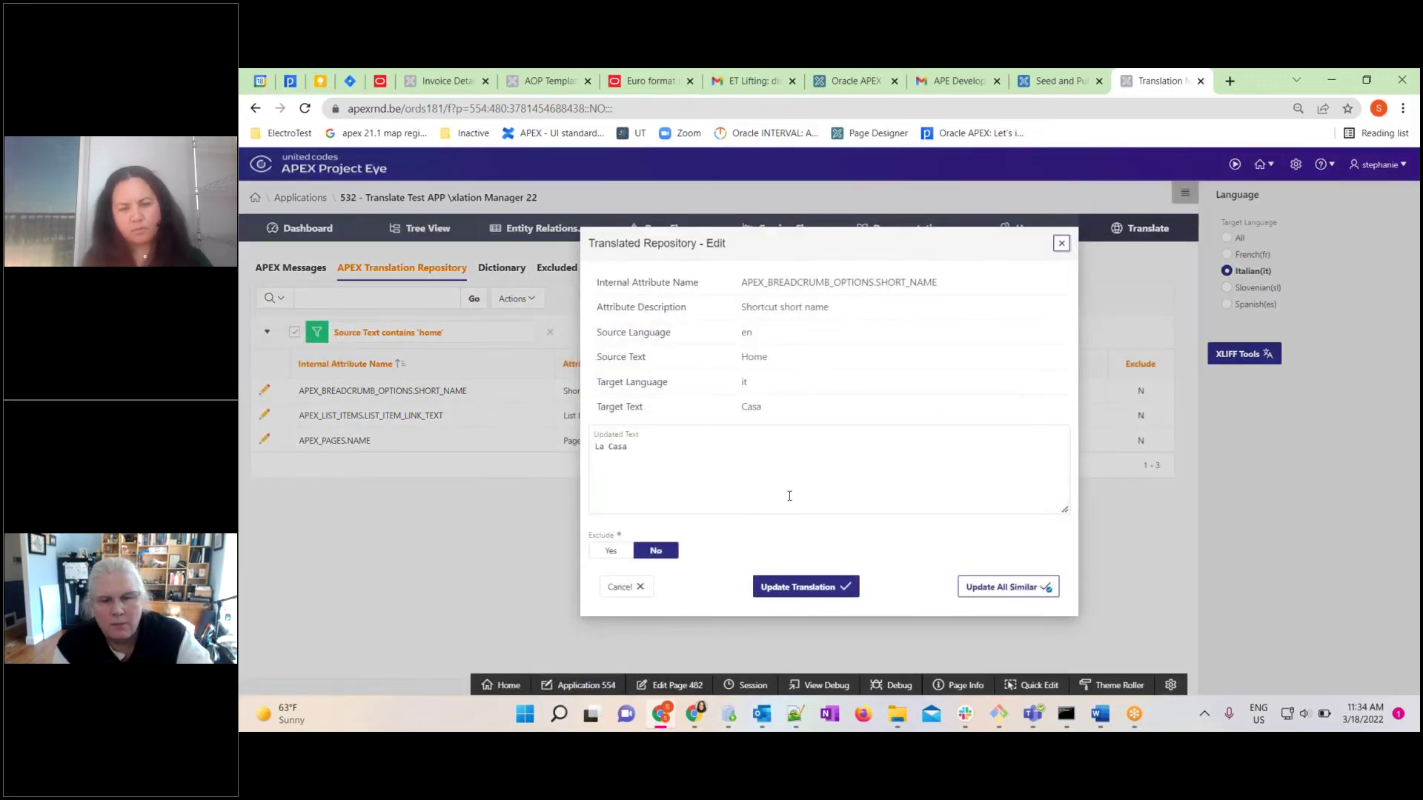
pyautogui.click(1006, 586)
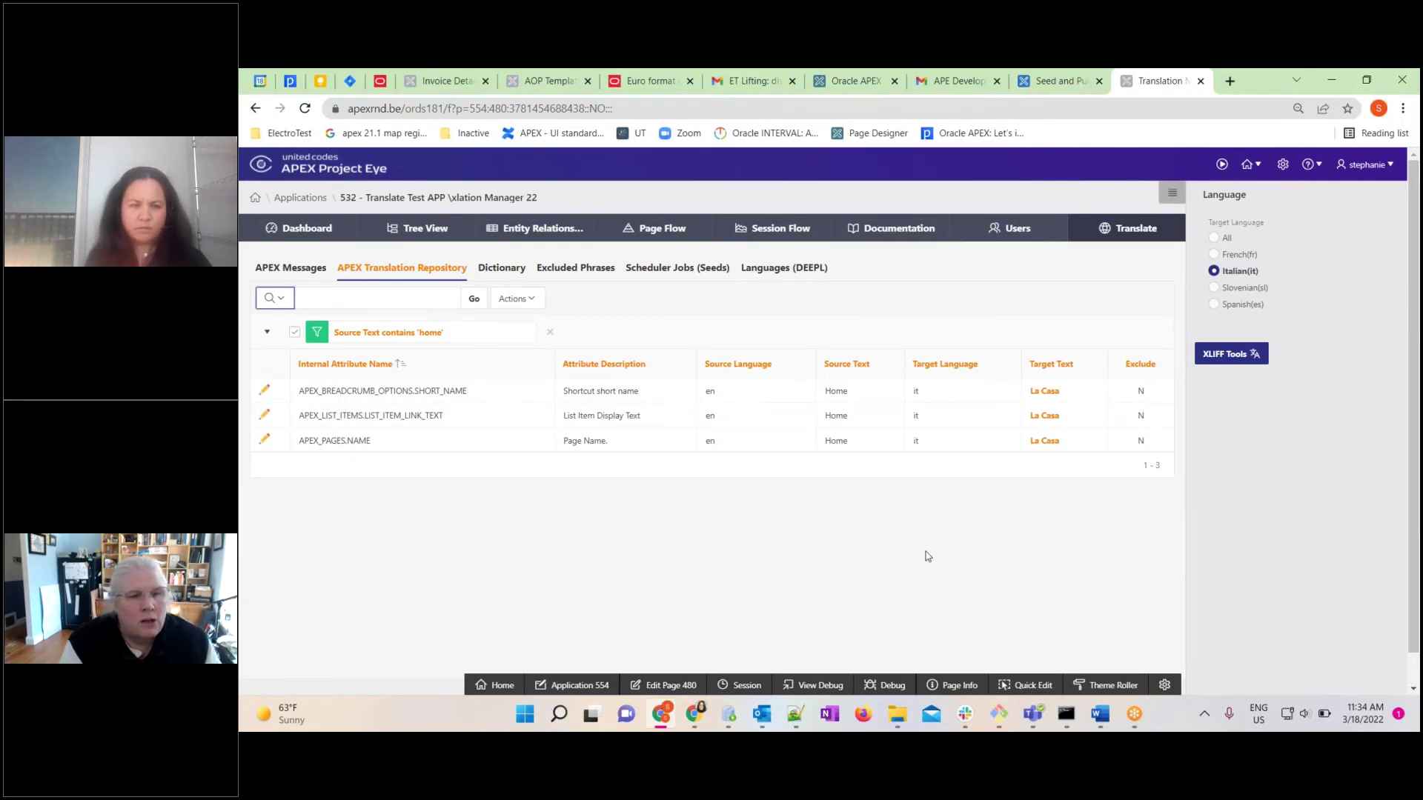
# Clear the source text filter and apply "Numero del dipartimento" to all entries similar to the Department Number column label
pyautogui.click(550, 334)
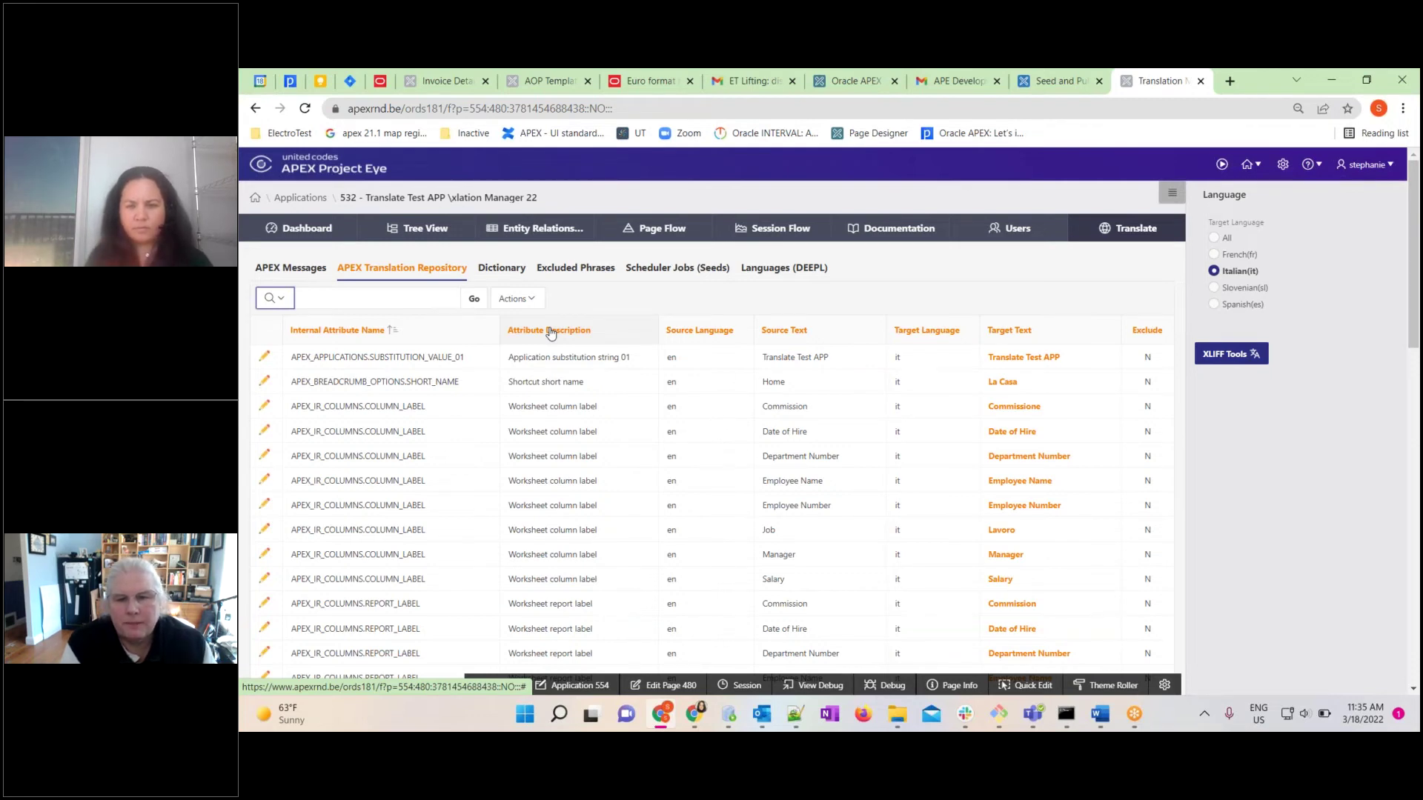
pyautogui.click(1045, 458)
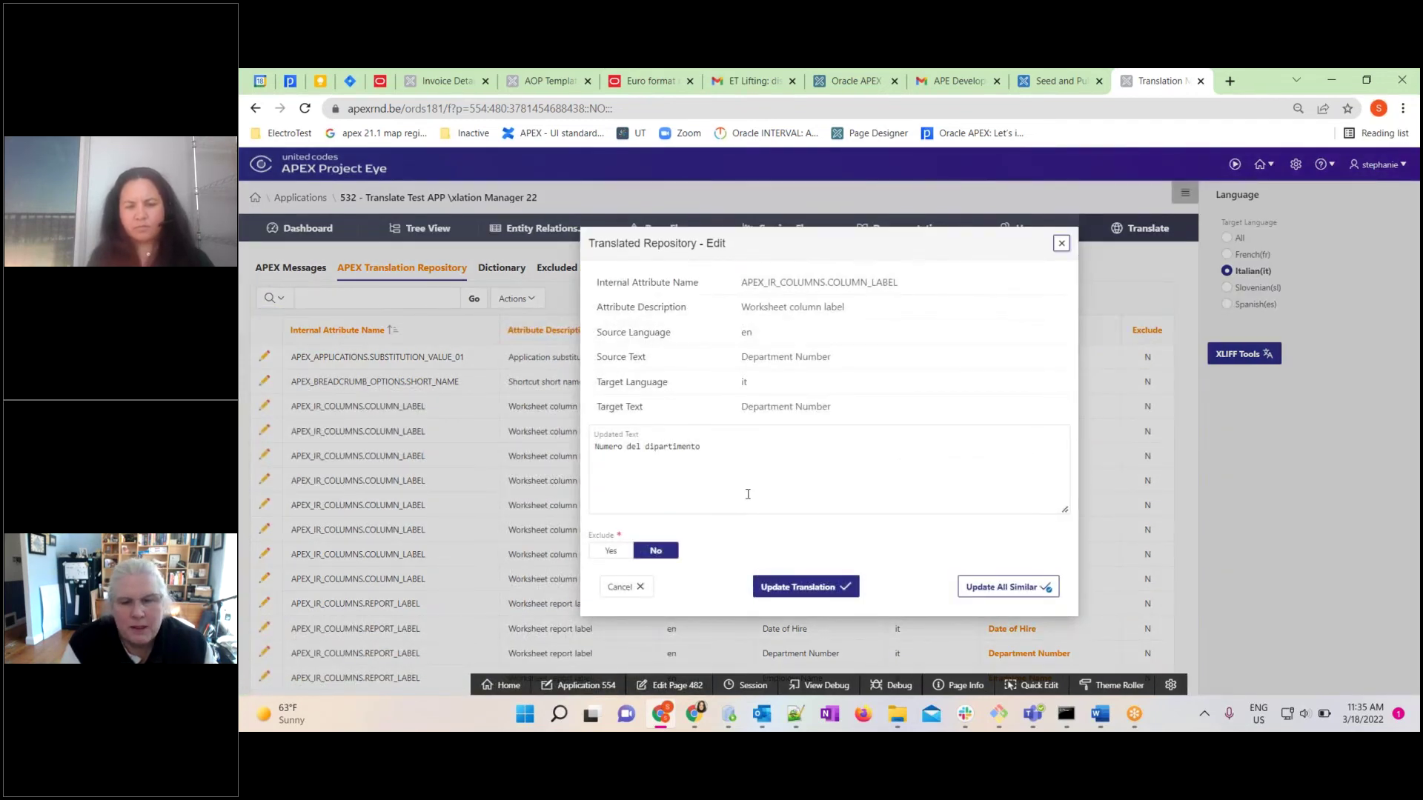
pyautogui.click(984, 587)
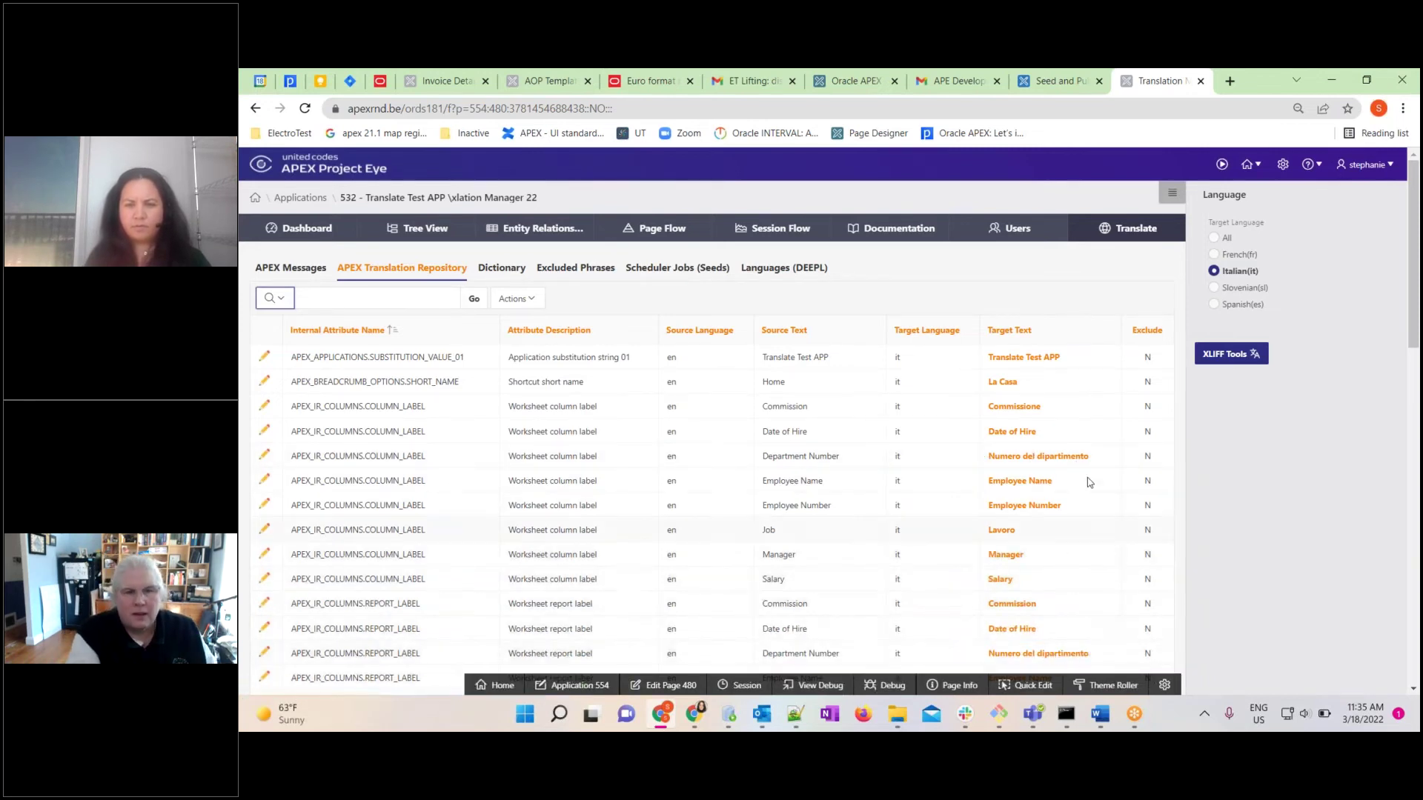
# Publish the Italian translated application from the scheduler jobs list, and switch to Oracle APEX to check its status in the Translate overview
pyautogui.click(704, 270)
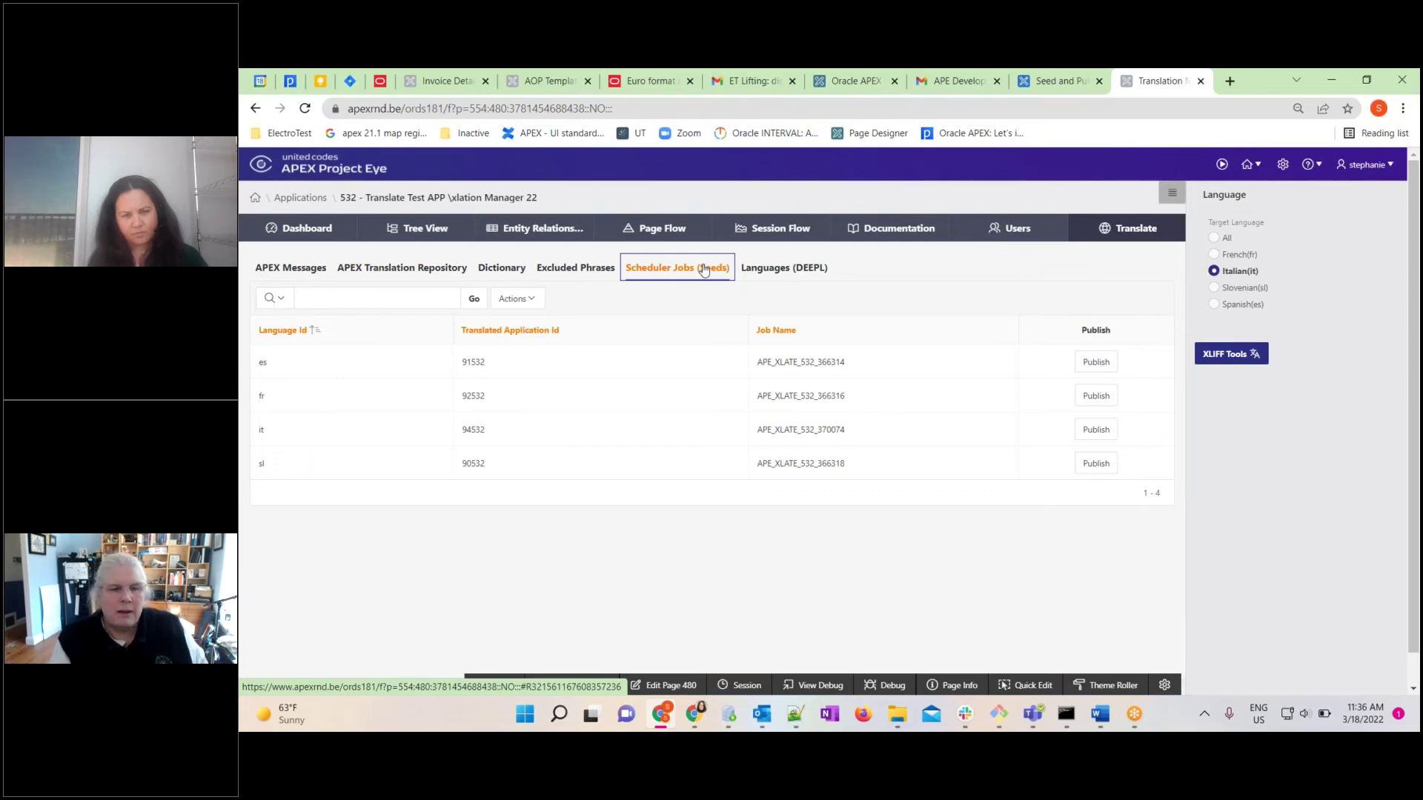
pyautogui.click(1092, 437)
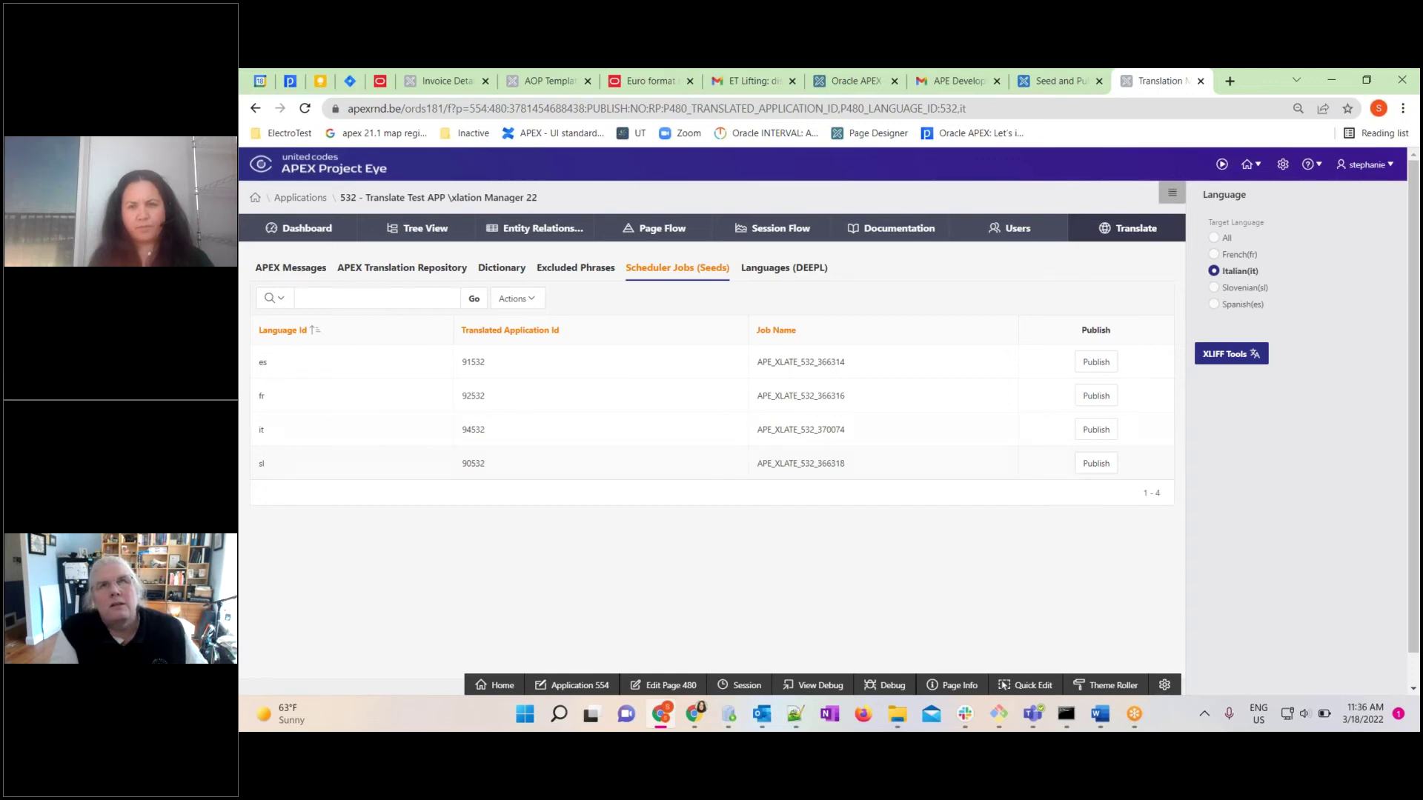
pyautogui.click(1063, 83)
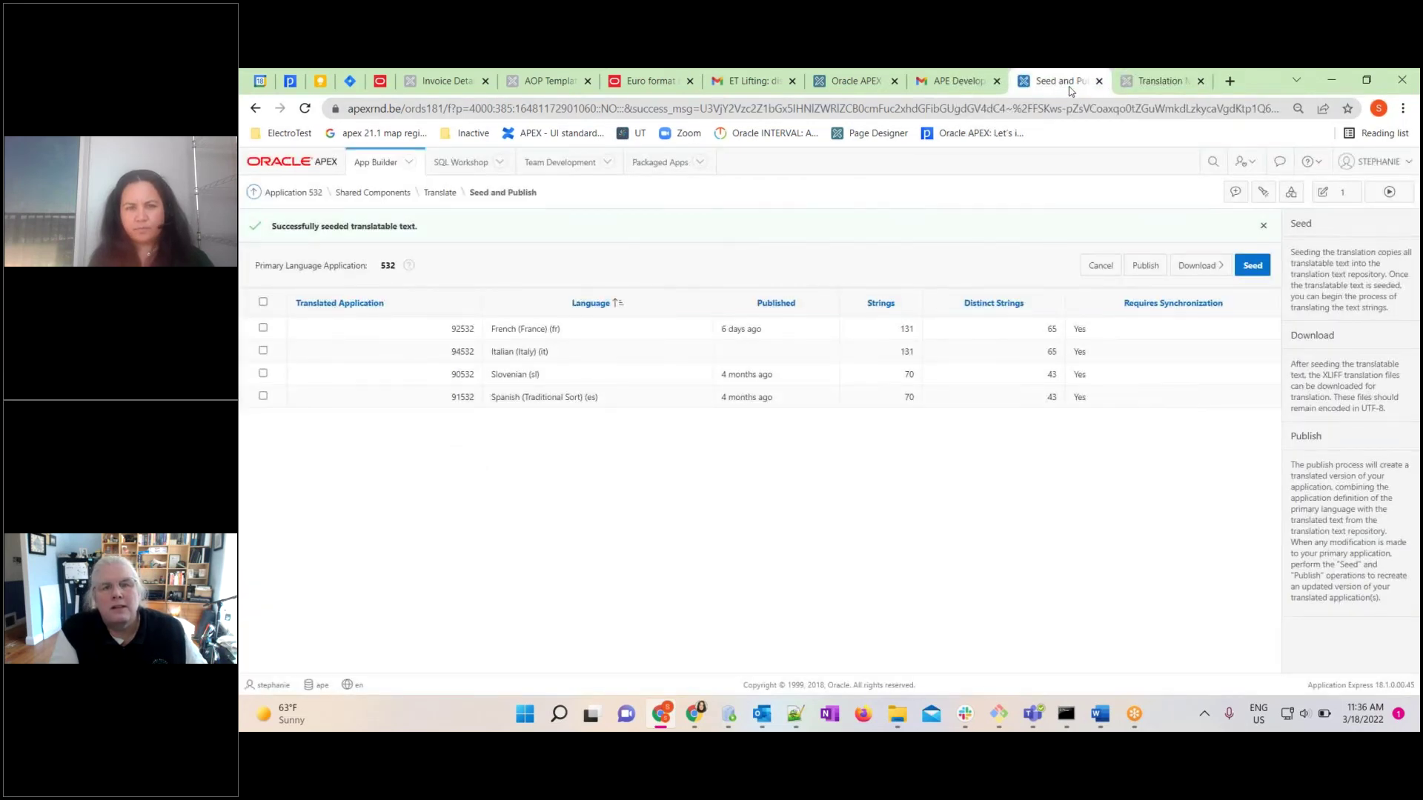
pyautogui.click(439, 194)
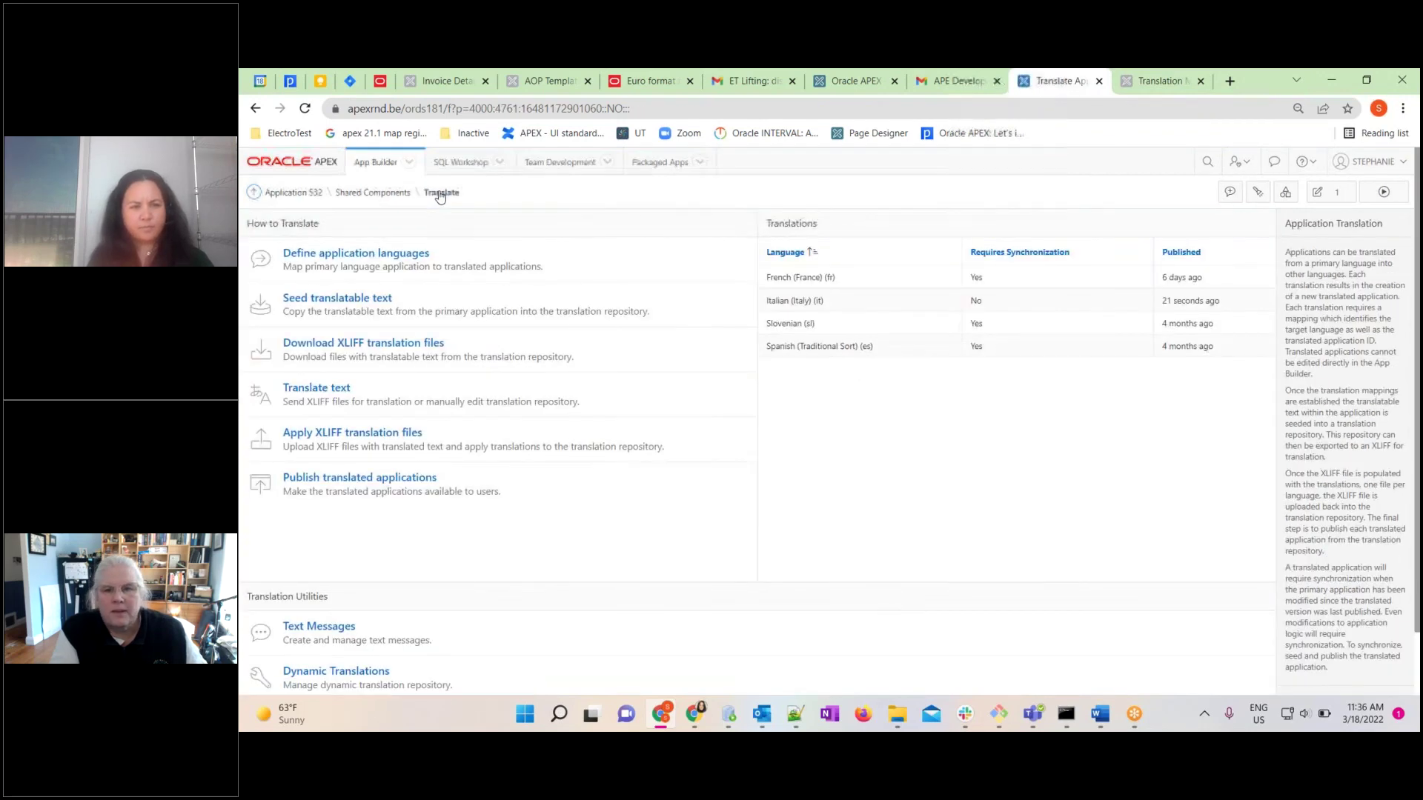